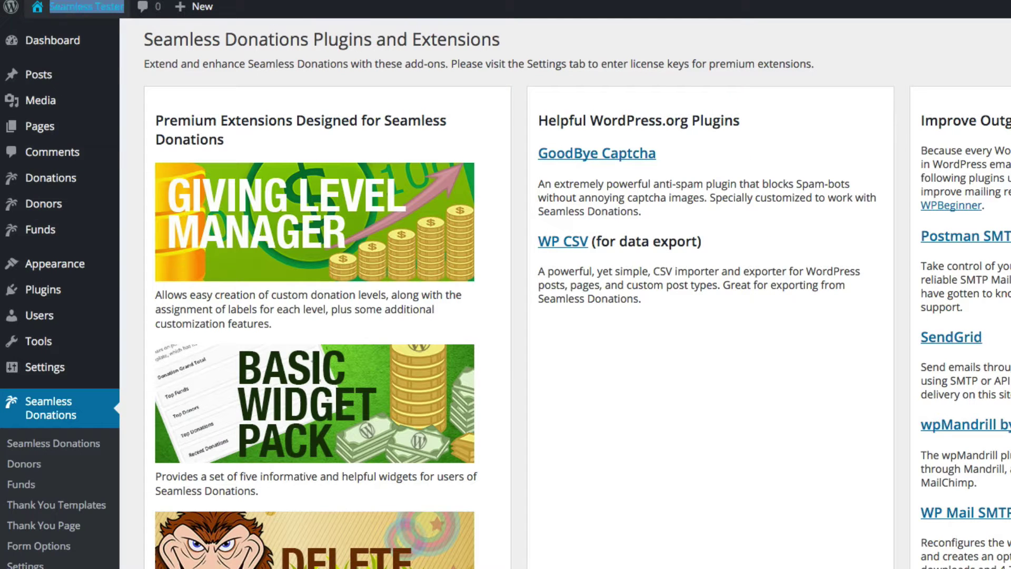
# Open Appearance > Themes to see the installed themes, with Twenty Fifteen active.
pyautogui.moveTo(93, 275)
pyautogui.click(147, 267)
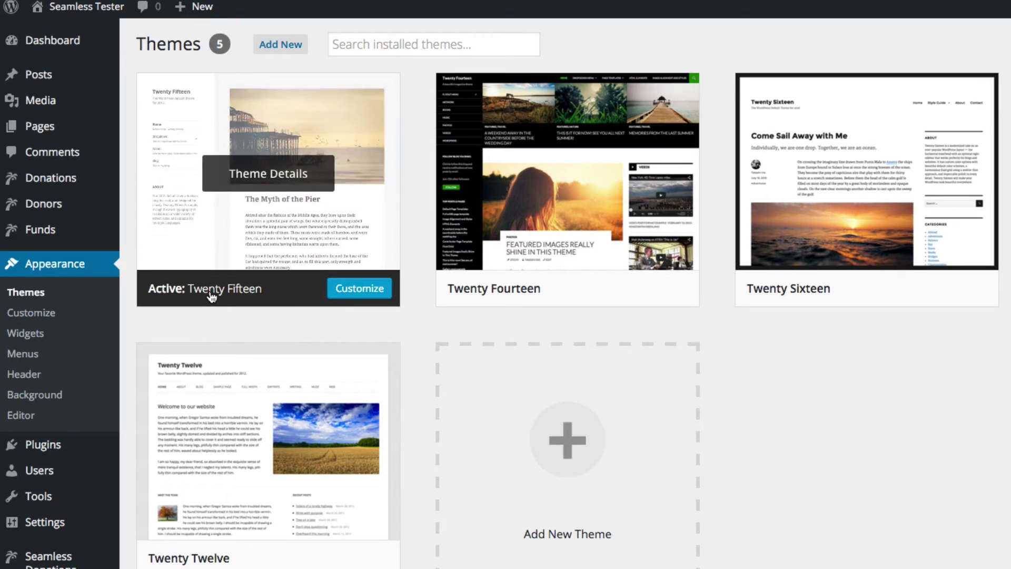
# On the Widgets page, delete the Search and Recent Posts widgets from the sidebar.
pyautogui.click(21, 335)
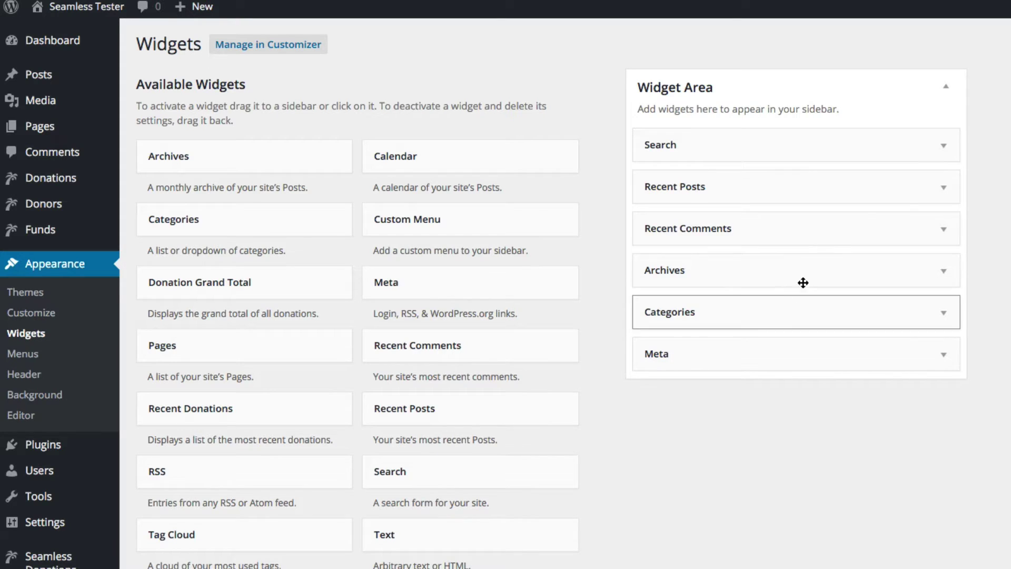
pyautogui.click(949, 142)
pyautogui.click(651, 224)
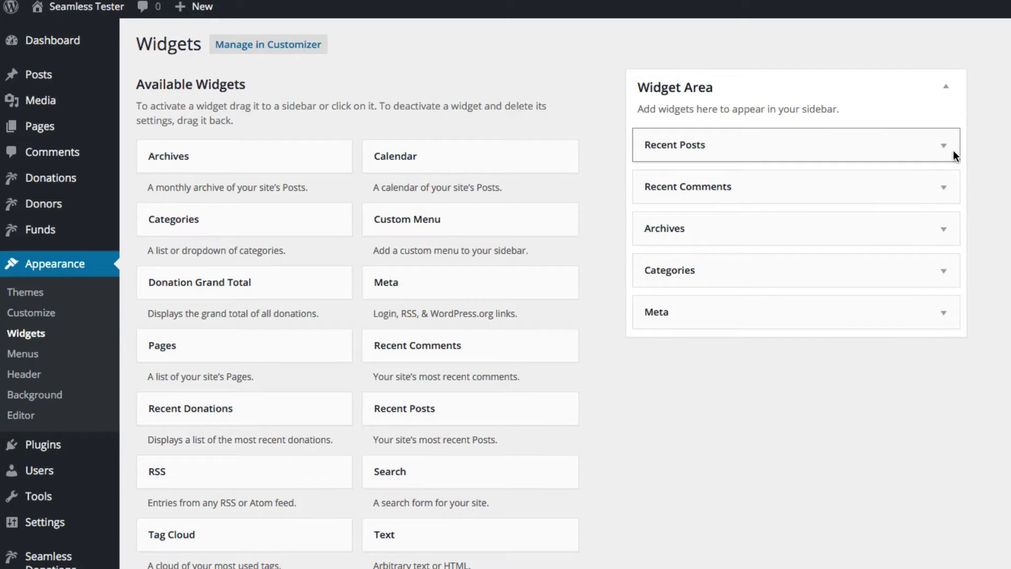
pyautogui.click(951, 150)
pyautogui.click(658, 281)
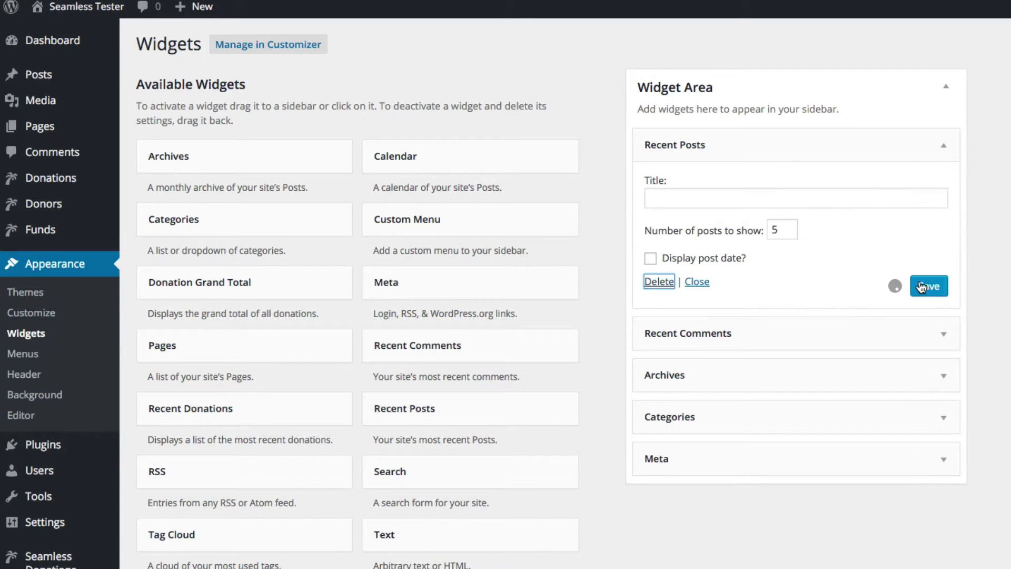
# Delete the Recent Comments, Archives, Categories and Meta widgets so the Widget Area is empty.
pyautogui.click(945, 150)
pyautogui.click(664, 258)
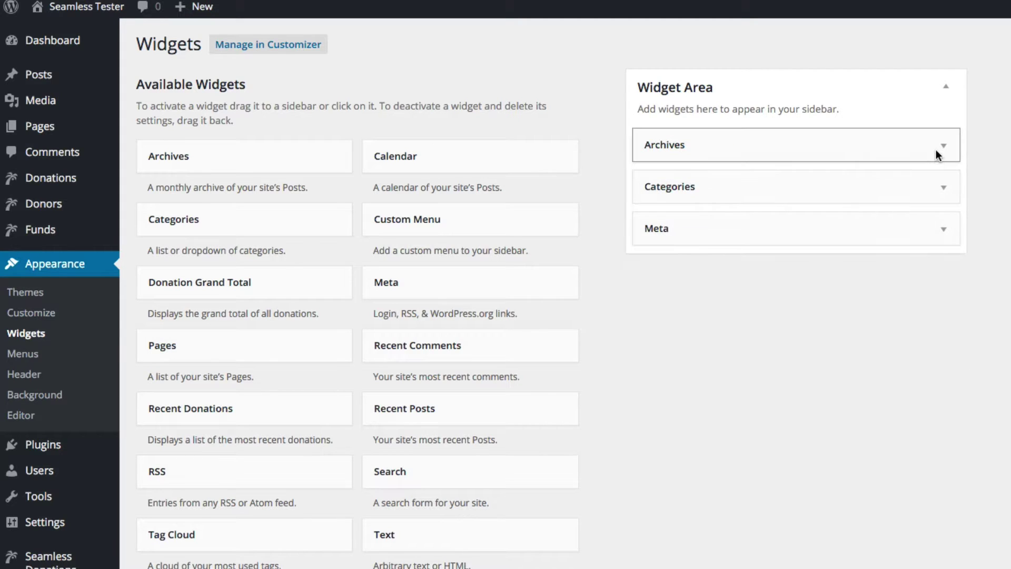
pyautogui.click(936, 148)
pyautogui.click(659, 265)
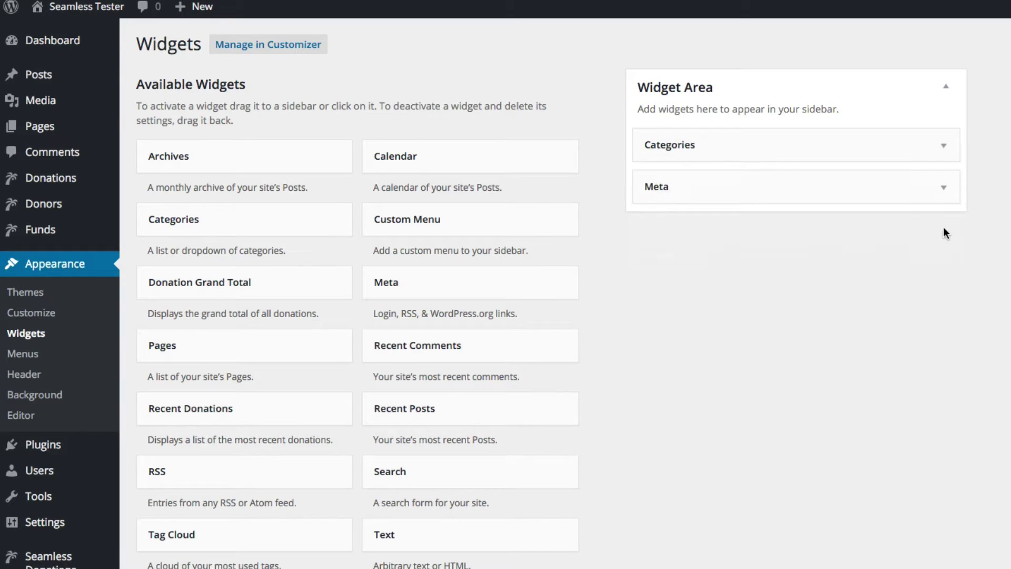
pyautogui.click(949, 145)
pyautogui.click(659, 280)
pyautogui.click(945, 146)
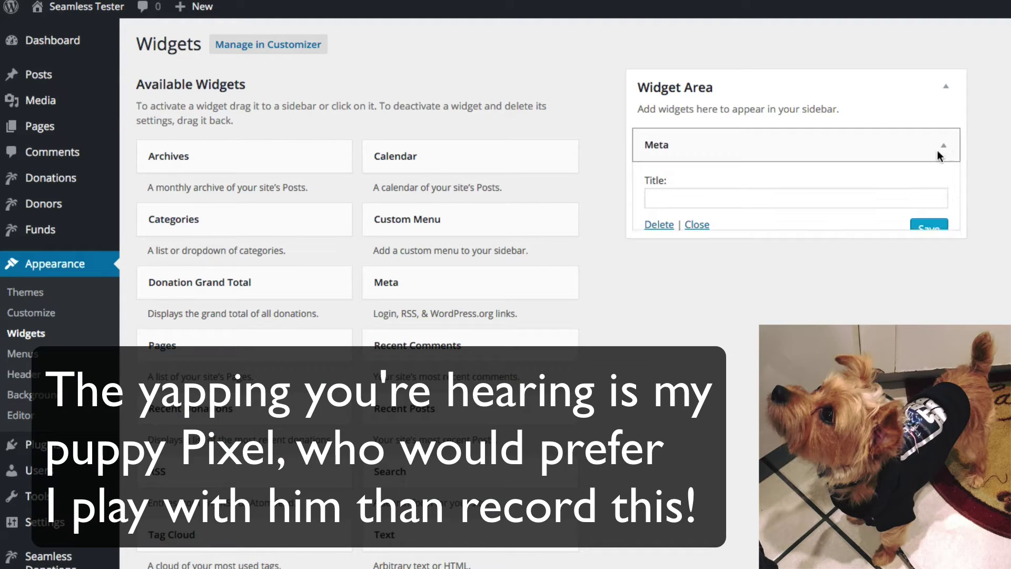
pyautogui.click(659, 226)
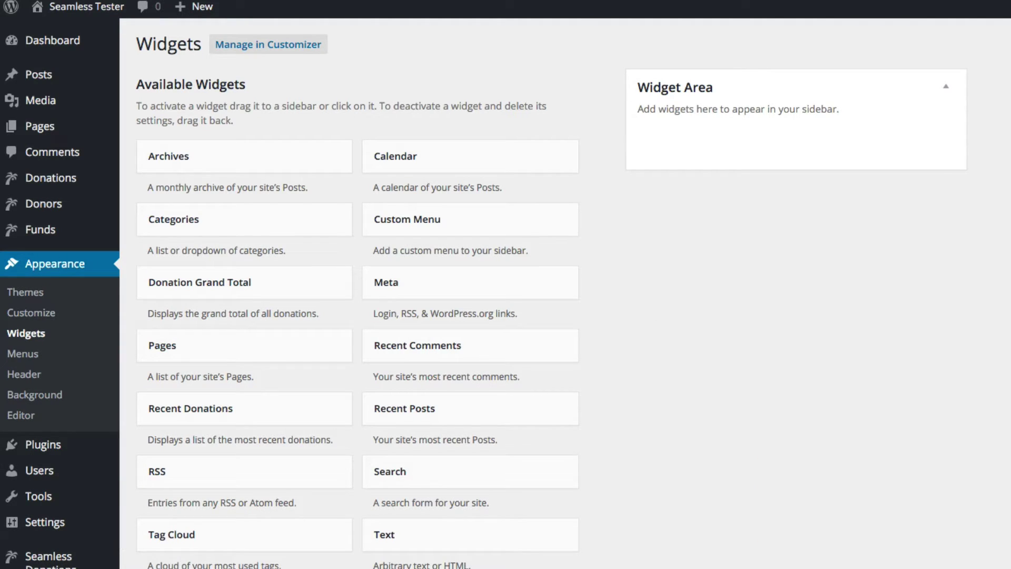
# Add and save a Donation Grand Total widget in the Widget Area, preview the site, and check Donations.
pyautogui.moveTo(247, 285); pyautogui.dragTo(728, 145)
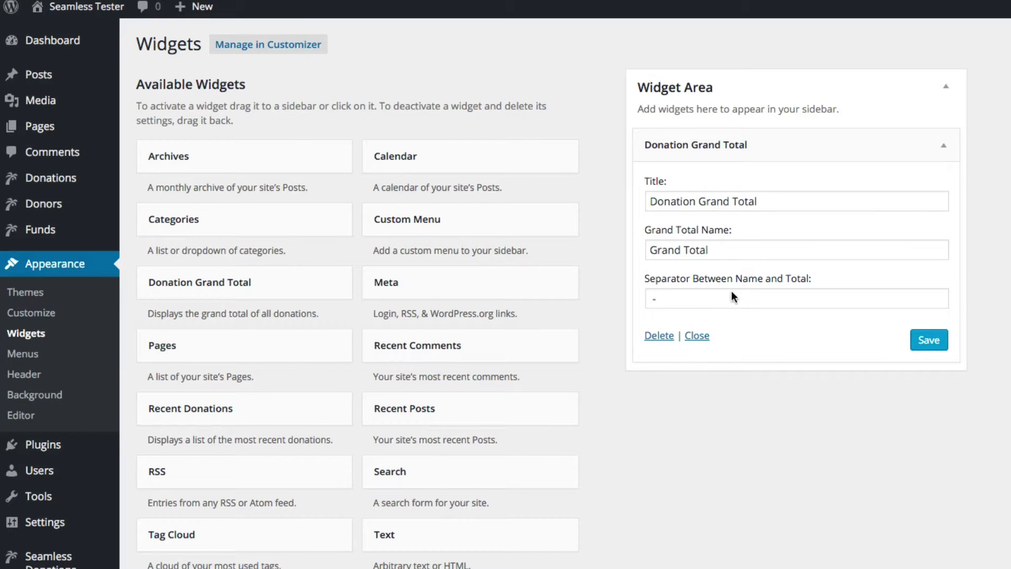
pyautogui.click(927, 340)
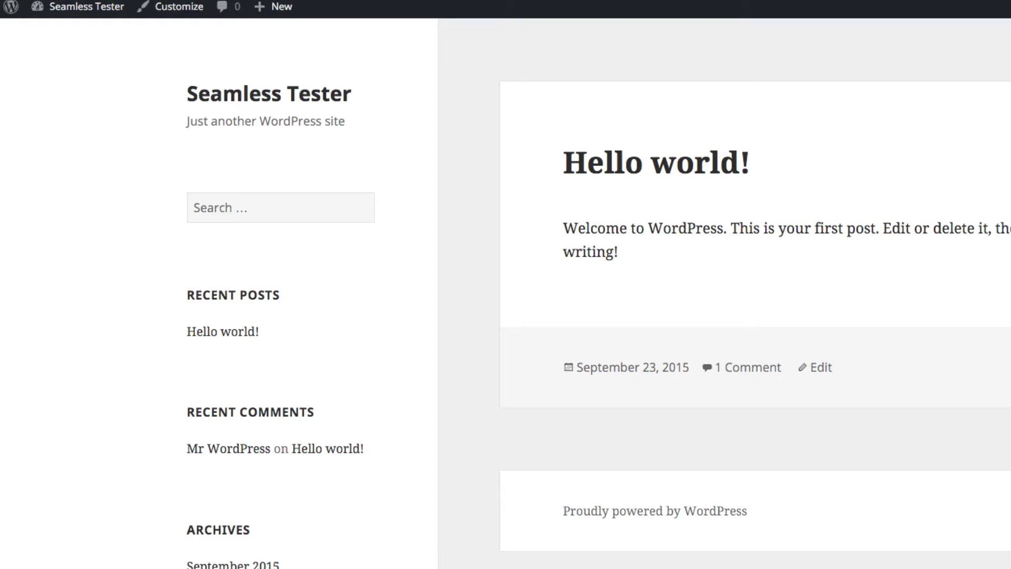
pyautogui.press('super+r')
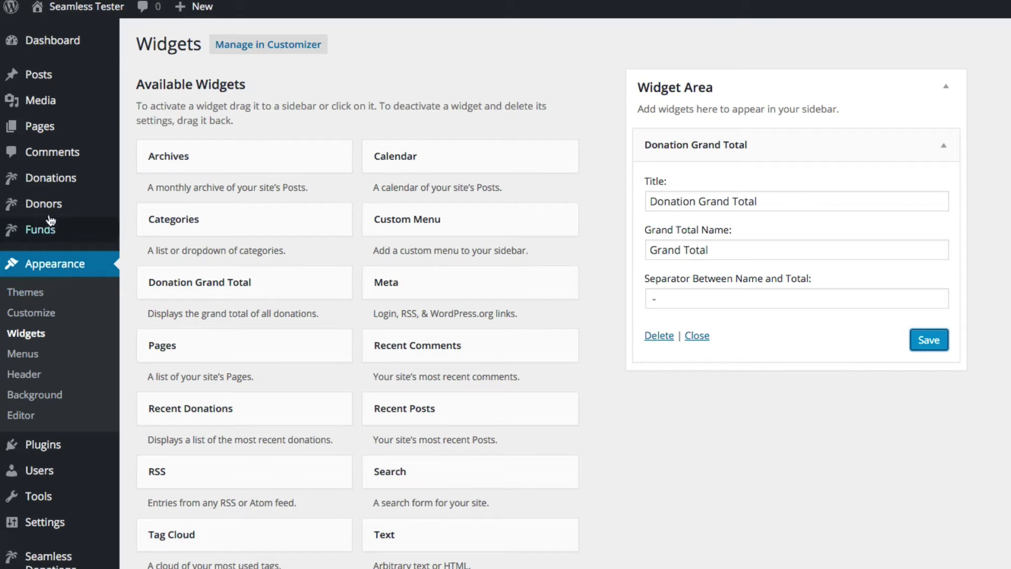
pyautogui.click(40, 177)
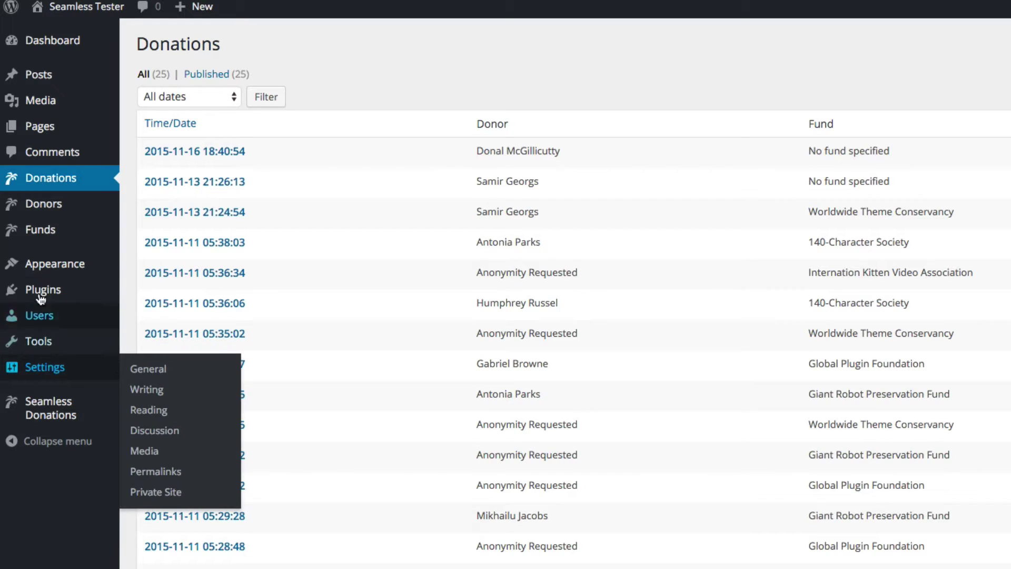
pyautogui.moveTo(42, 268)
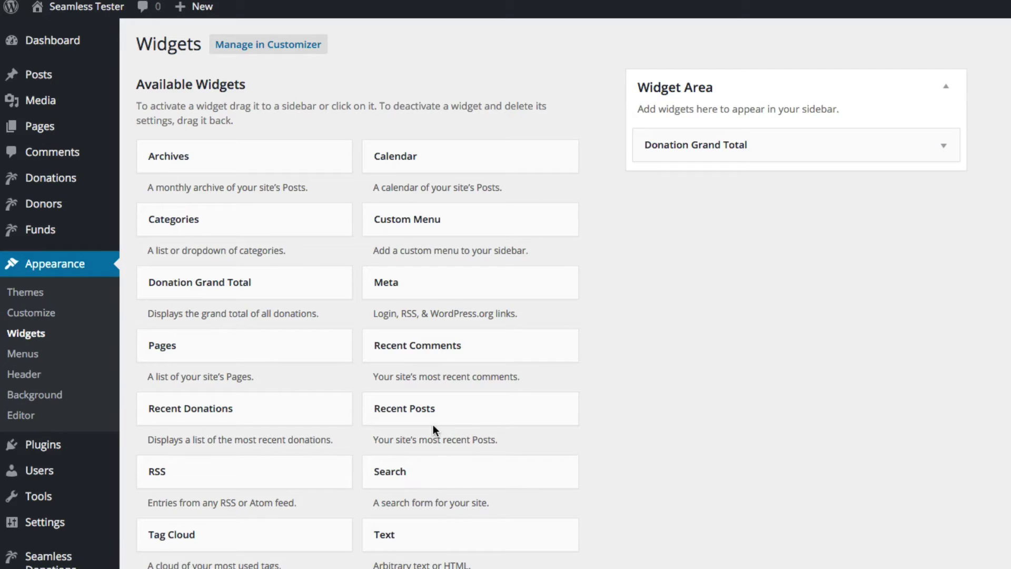
# Add a Top Donors widget below Donation Grand Total, save it, then return to Themes.
pyautogui.scroll(-3, 434, 438)
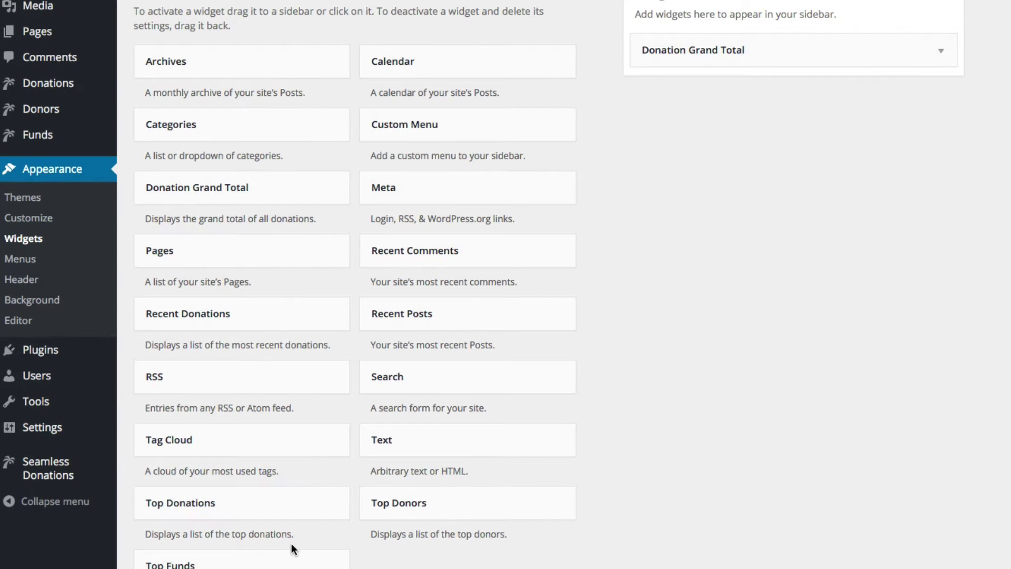
pyautogui.moveTo(426, 502); pyautogui.dragTo(705, 91)
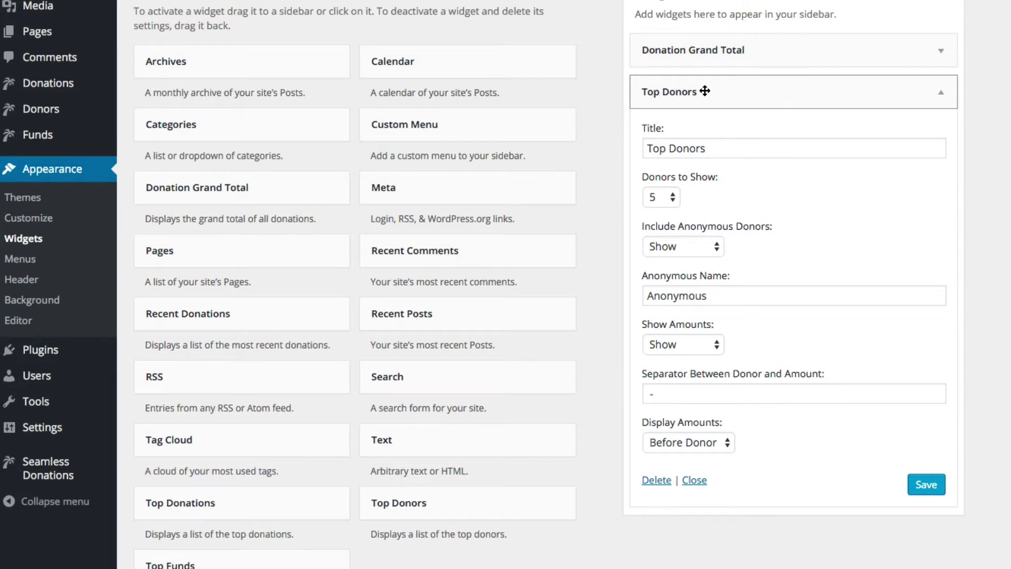
pyautogui.click(922, 498)
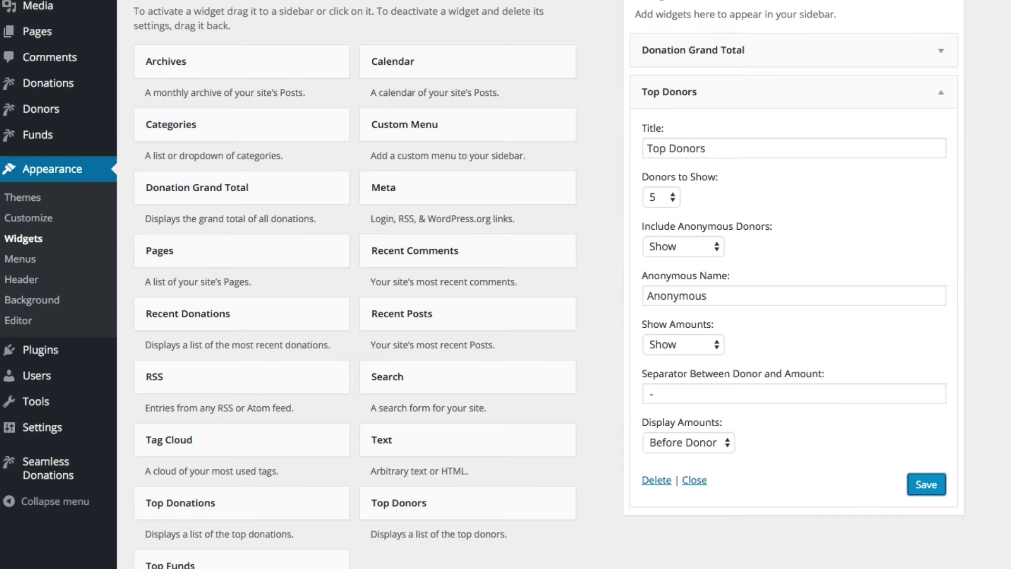
pyautogui.click(31, 202)
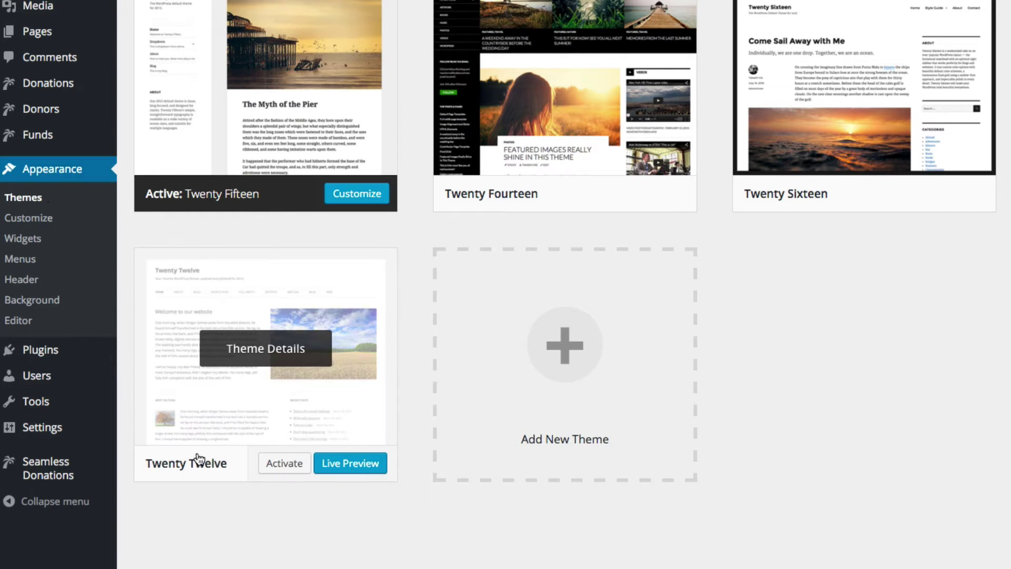
# View the Twenty Twelve theme details and activate it, then go to Widgets.
pyautogui.click(198, 463)
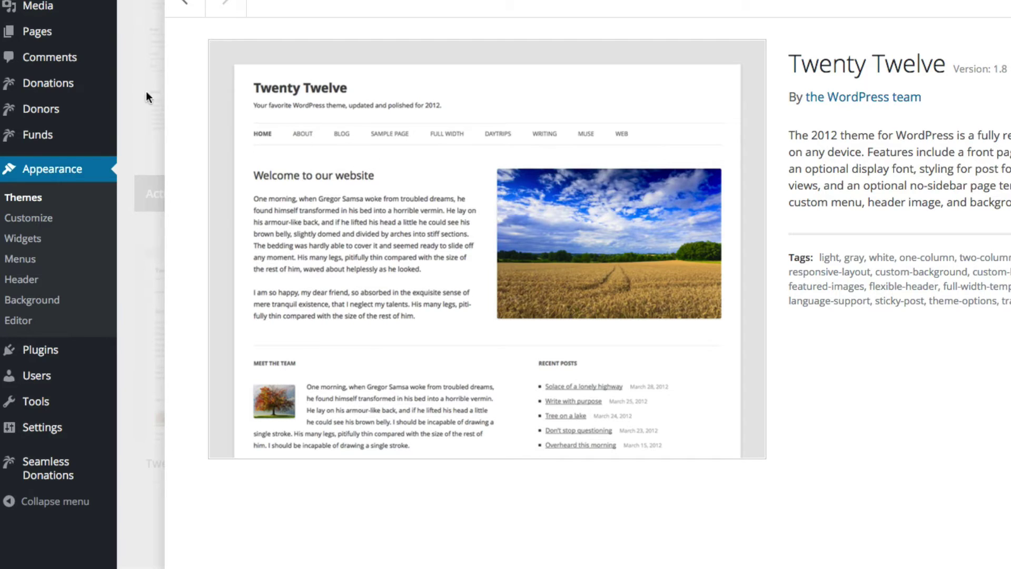
pyautogui.click(134, 68)
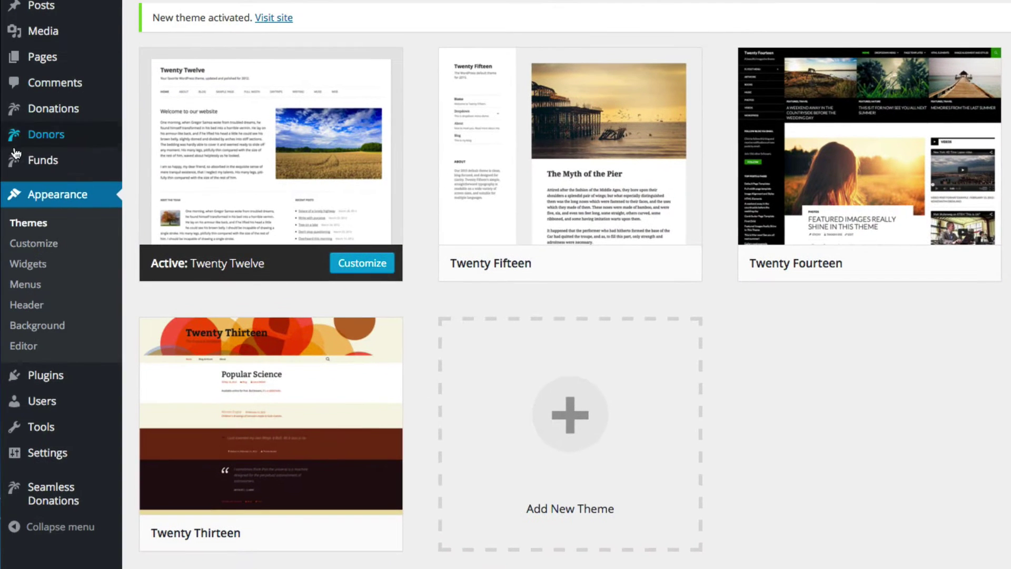
pyautogui.click(51, 270)
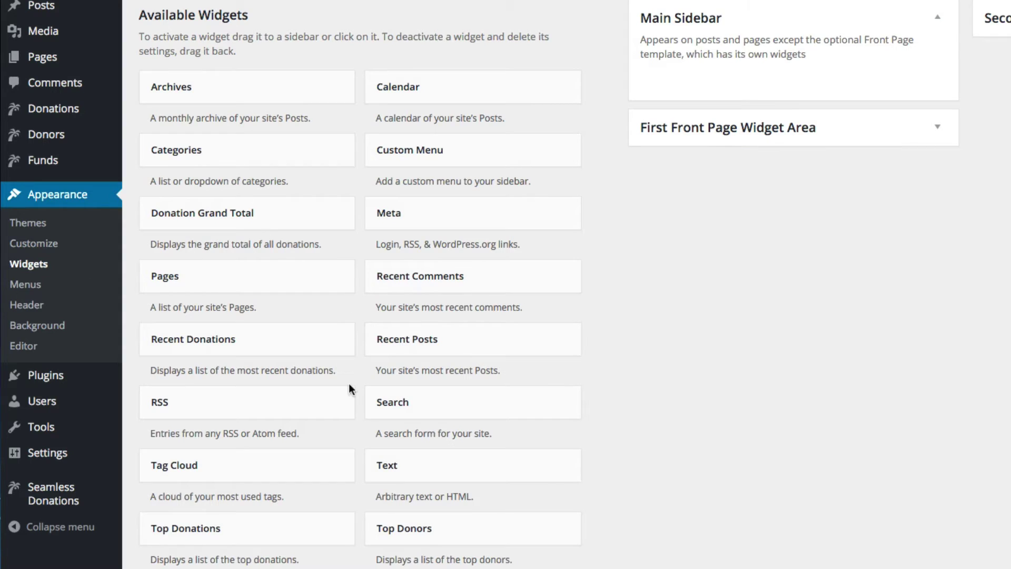
# Drop a Top Donors widget into the Twenty Twelve Main Sidebar and save it.
pyautogui.moveTo(415, 528); pyautogui.dragTo(796, 81)
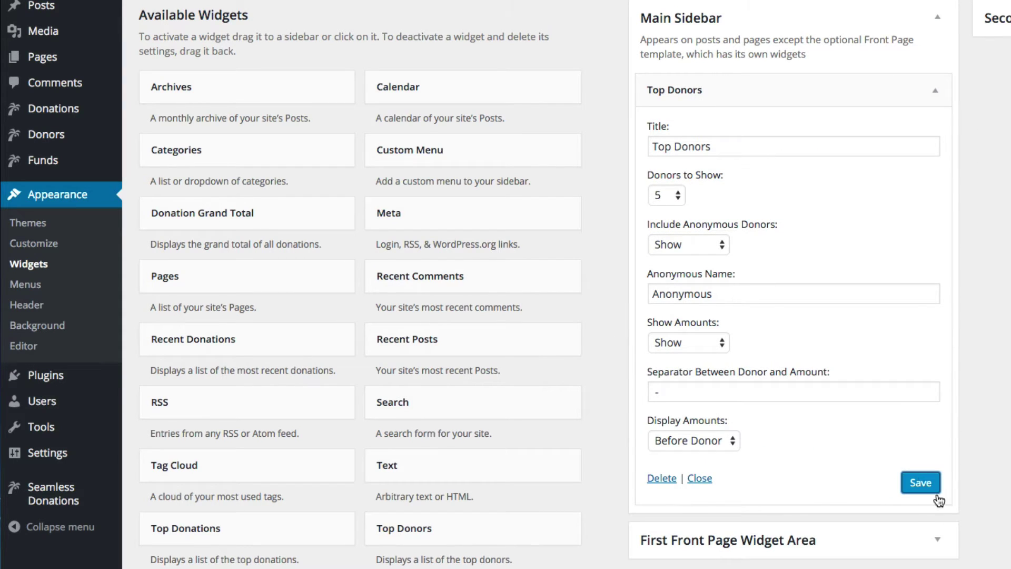
pyautogui.click(934, 83)
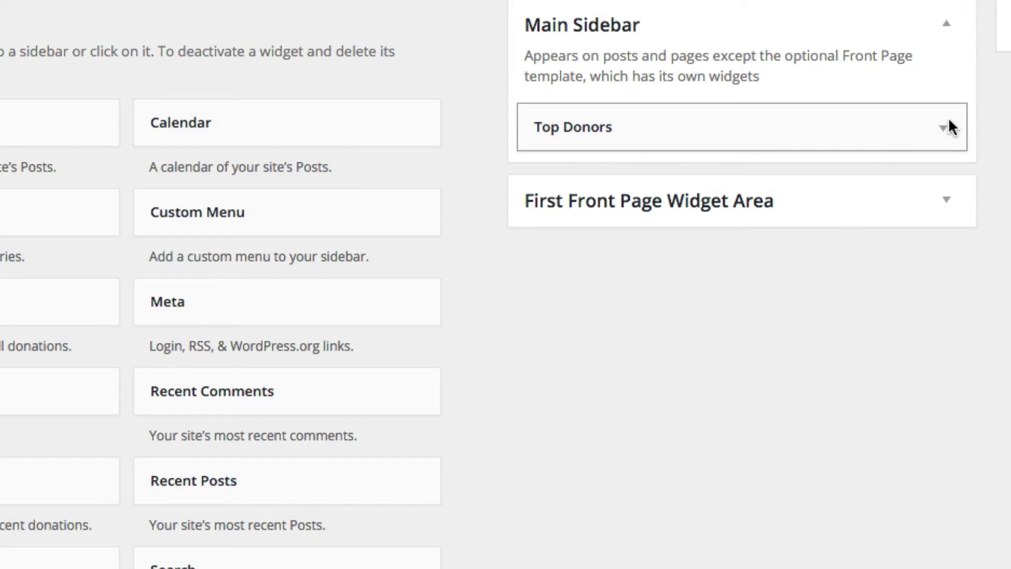
# Set Top Donors' Include Anonymous Donors to Don't Show and save.
pyautogui.click(944, 127)
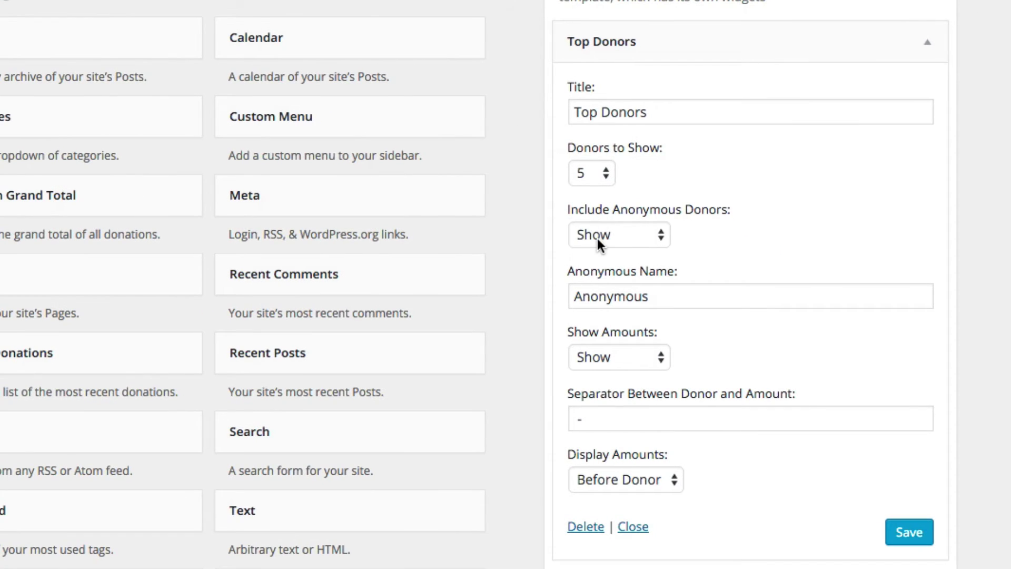
pyautogui.click(597, 238)
pyautogui.click(598, 253)
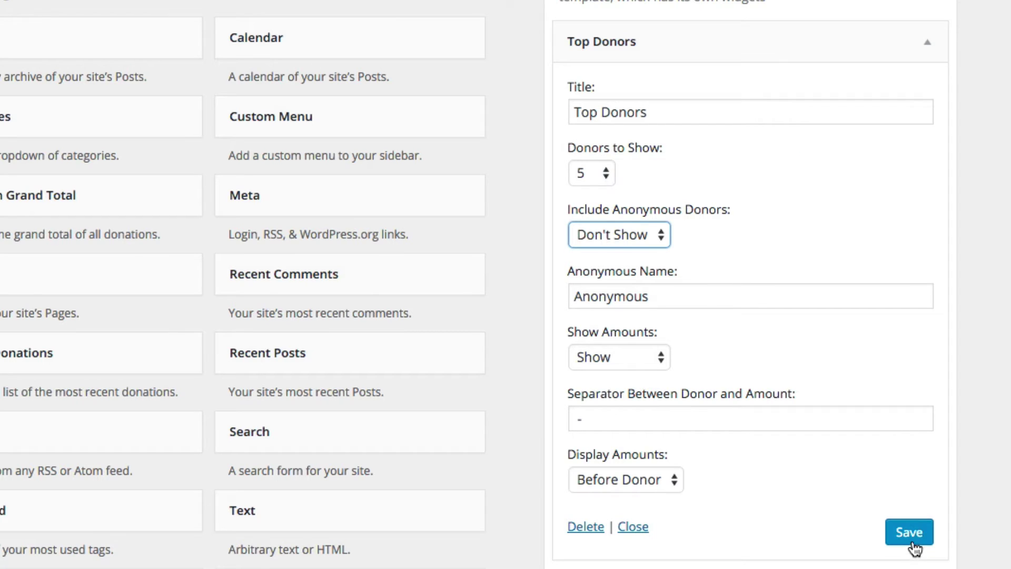
pyautogui.click(909, 533)
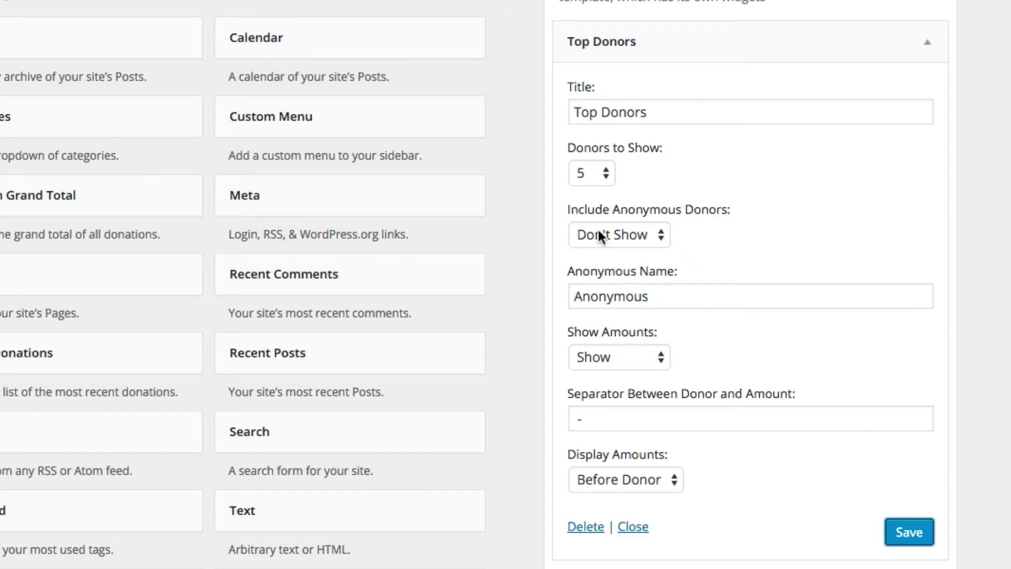
# Set Top Donors to show 10 donors with amounts hidden, and save.
pyautogui.click(595, 182)
pyautogui.click(595, 261)
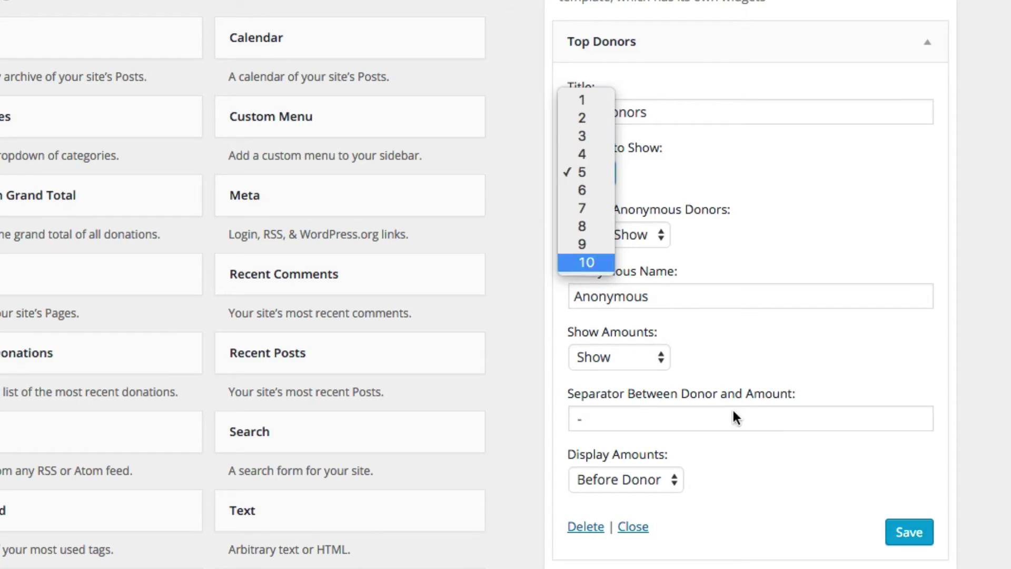
pyautogui.click(644, 360)
pyautogui.click(645, 373)
pyautogui.click(909, 533)
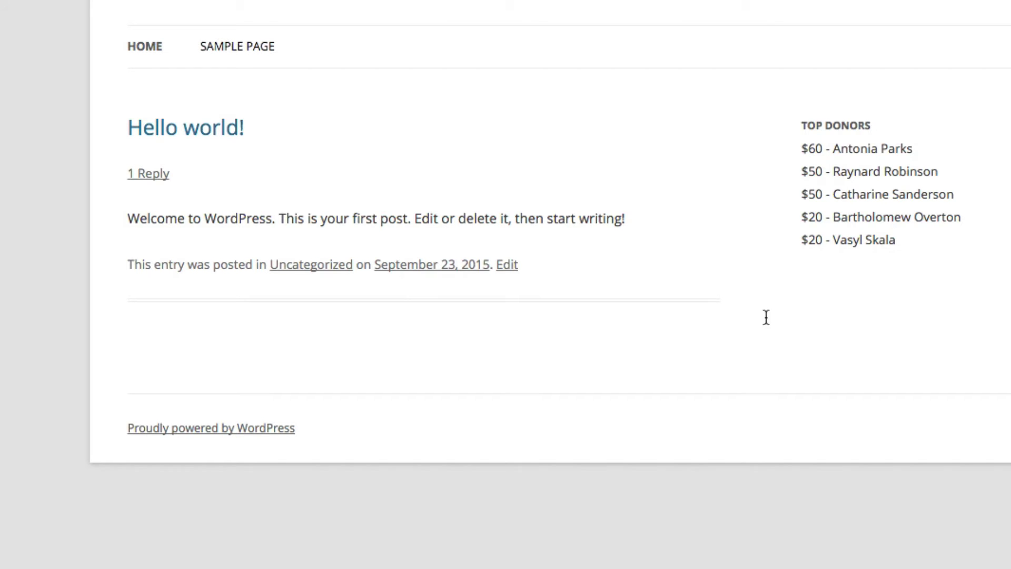
# Turn Top Donors amounts back on and display them after the donor's name.
pyautogui.press('super+r')
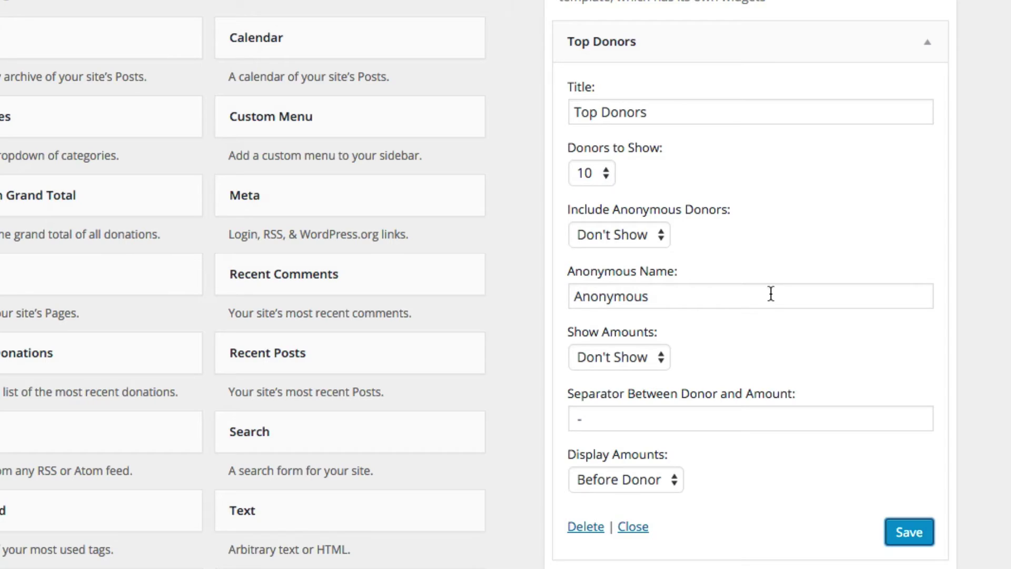
pyautogui.click(655, 364)
pyautogui.click(640, 337)
pyautogui.click(669, 479)
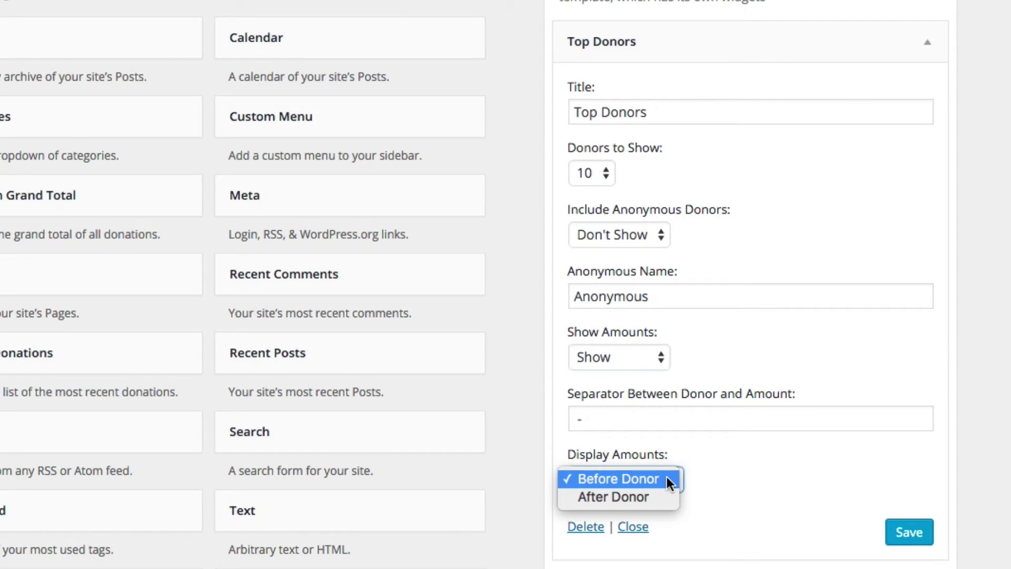
pyautogui.click(661, 496)
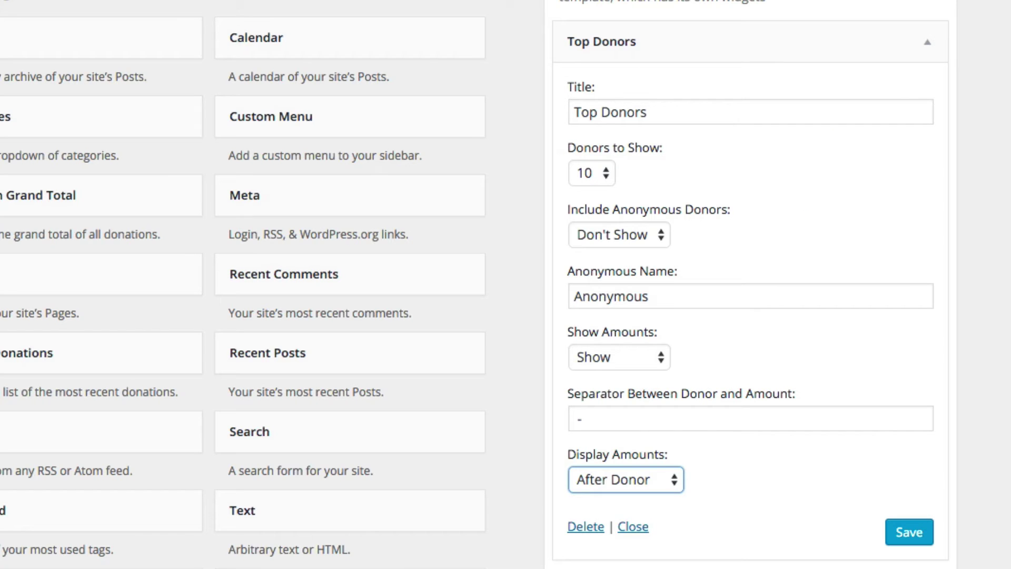
# Replace the dash separator with 'donated', save, and reload the front page.
pyautogui.click(600, 417)
pyautogui.moveTo(600, 418); pyautogui.dragTo(507, 416)
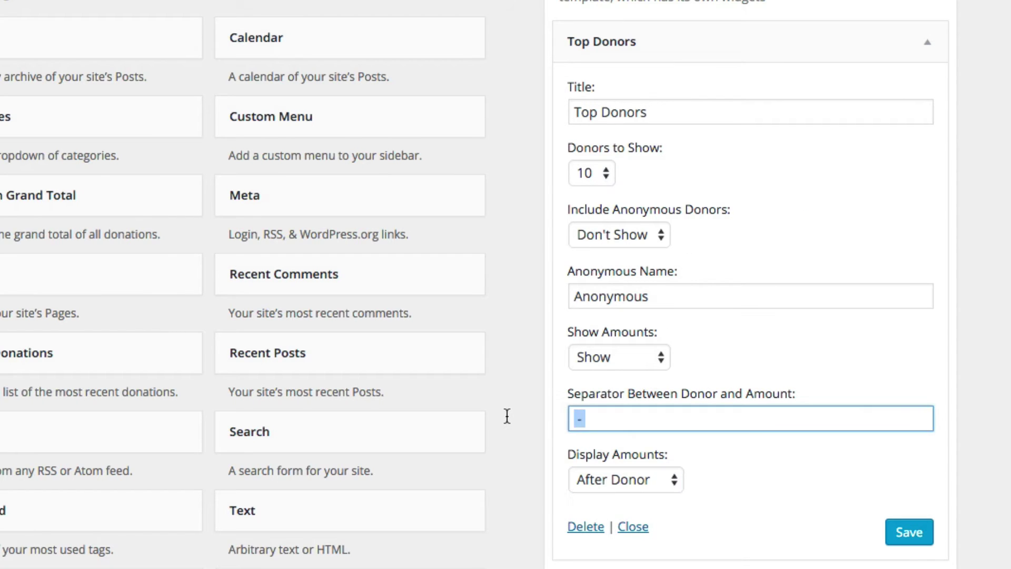
pyautogui.write('donated')
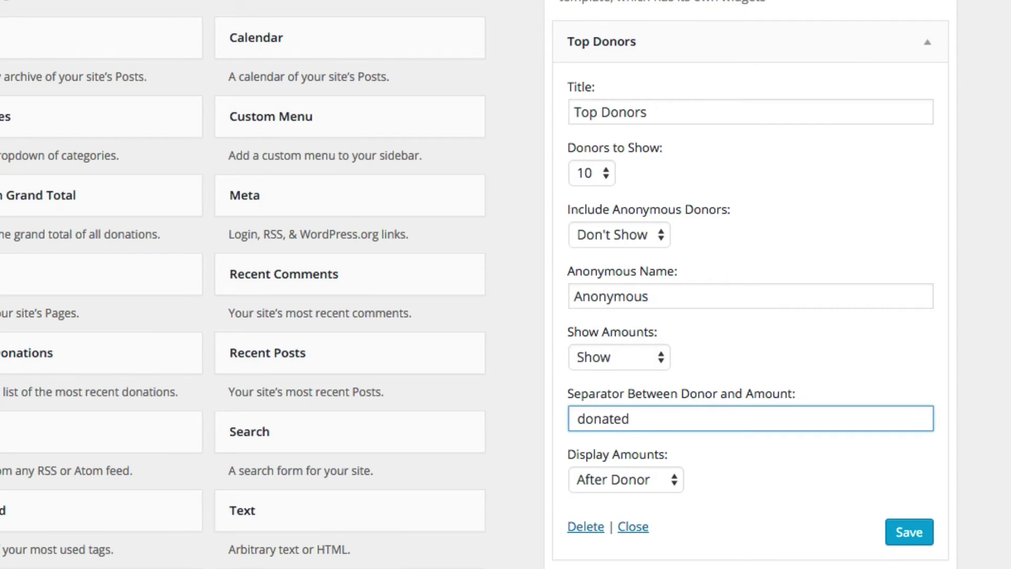
pyautogui.click(917, 534)
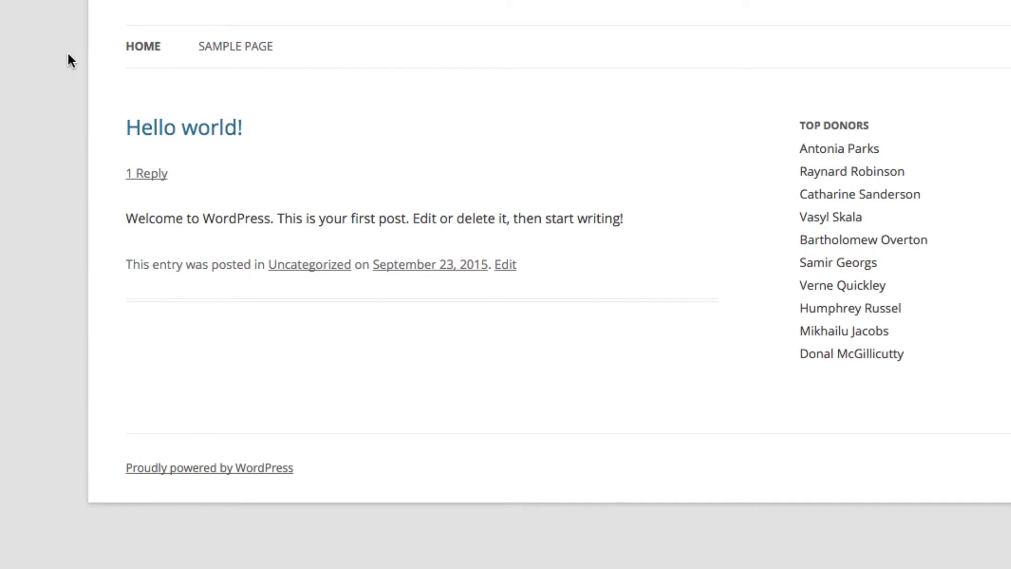
pyautogui.press('super+r')
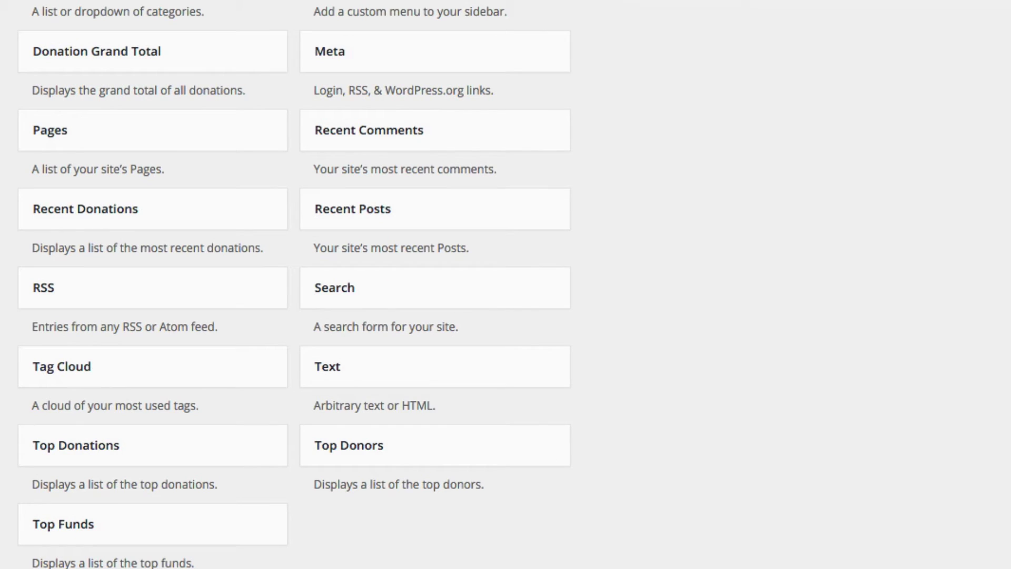
# Add Top Funds above Top Donors, amounts before names with a ':' separator, then save and reload.
pyautogui.moveTo(165, 528); pyautogui.dragTo(713, 119)
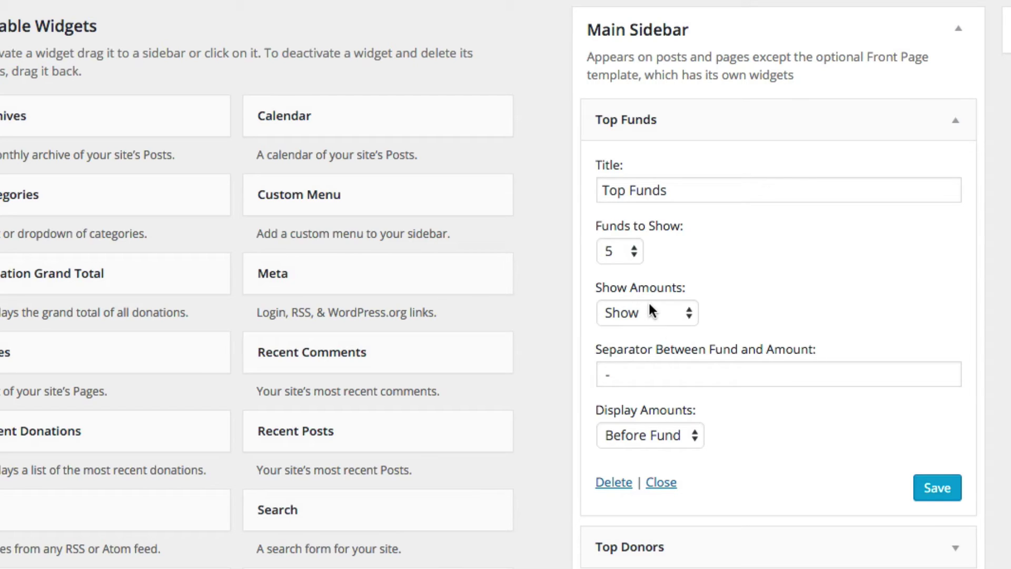
pyautogui.click(662, 434)
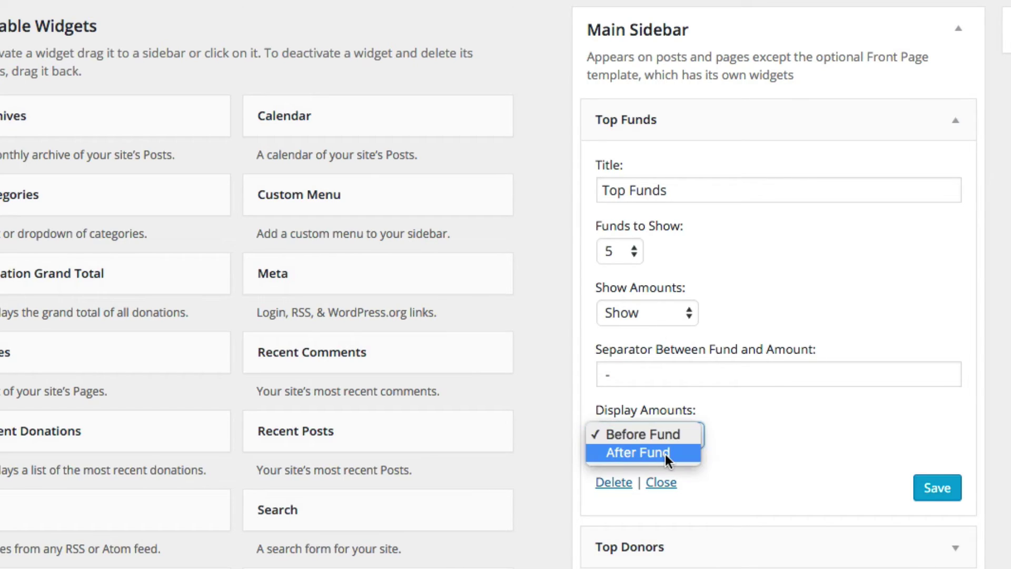
pyautogui.click(668, 377)
pyautogui.click(669, 374)
pyautogui.hotkey('ctrl', 'a')
pyautogui.write(':')
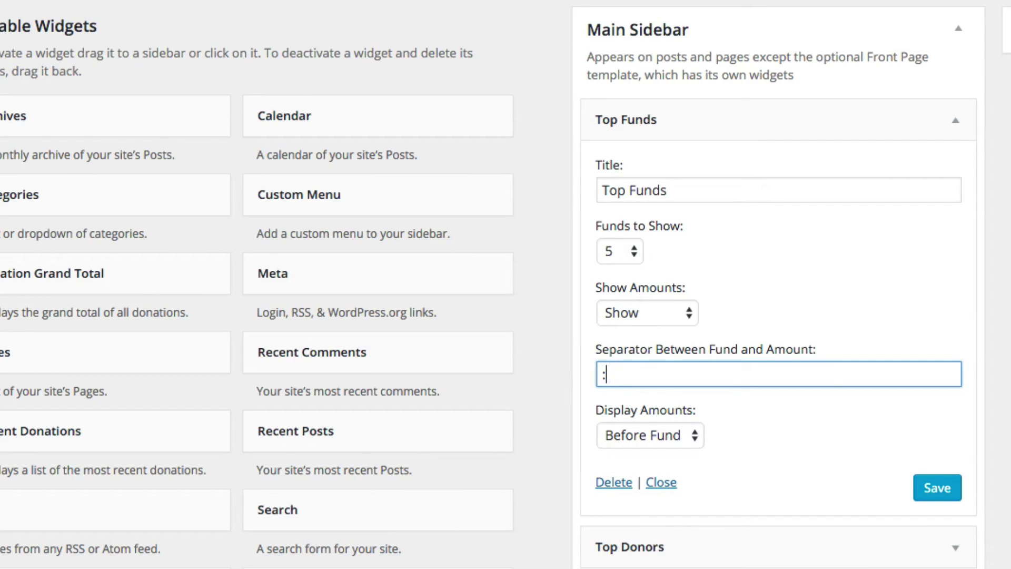
pyautogui.click(929, 495)
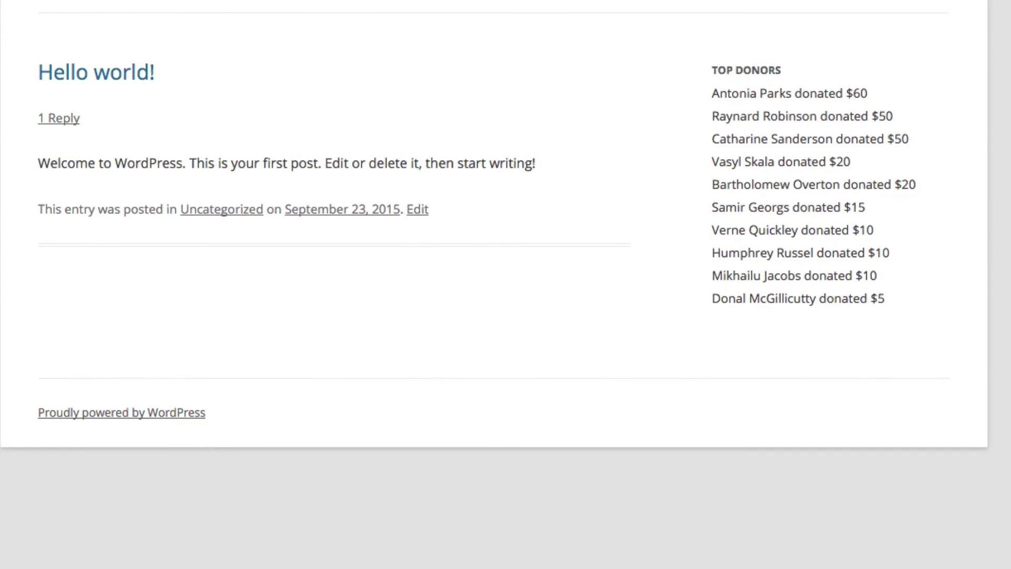
pyautogui.hotkey('ctrl', 'r')
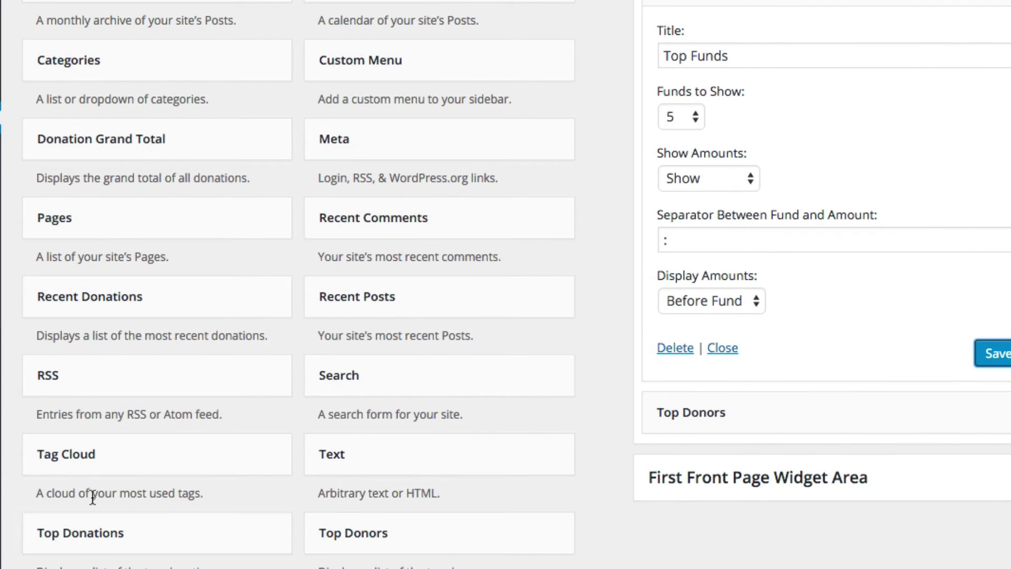
# Place a Top Donations widget above Top Funds and save it with the default date format.
pyautogui.moveTo(124, 537); pyautogui.dragTo(747, 33)
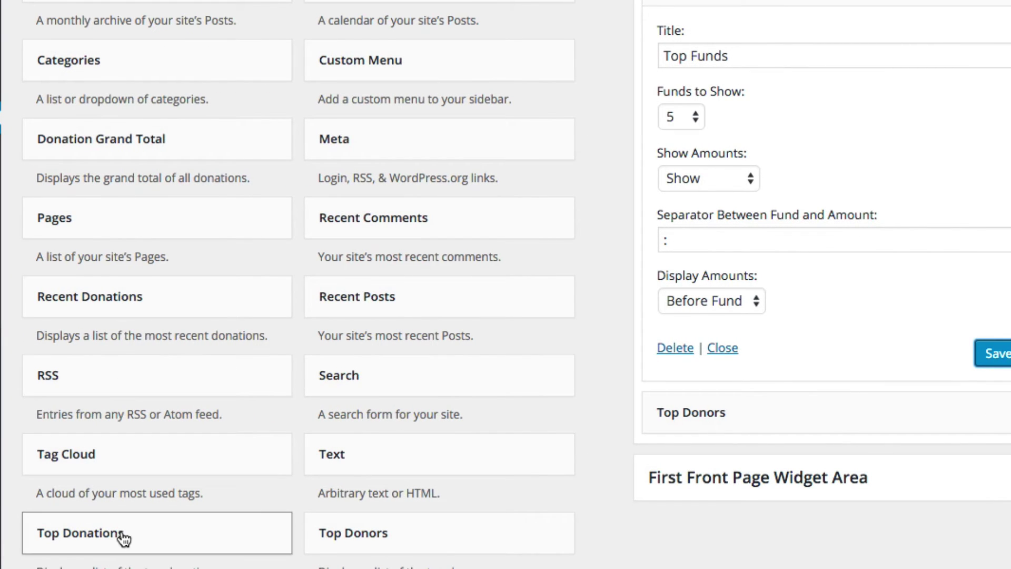
pyautogui.moveTo(681, 34); pyautogui.dragTo(680, 31)
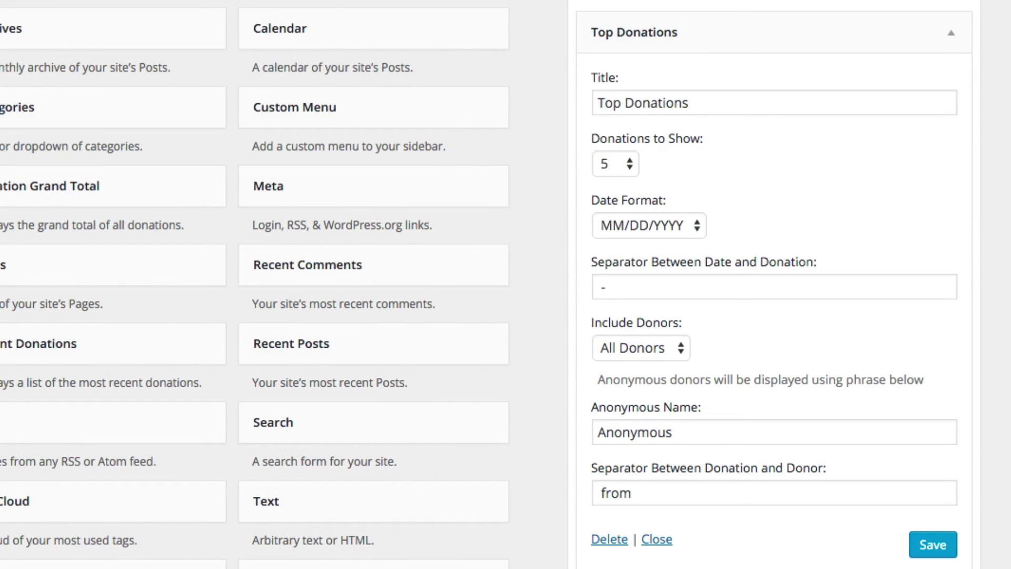
pyautogui.click(683, 221)
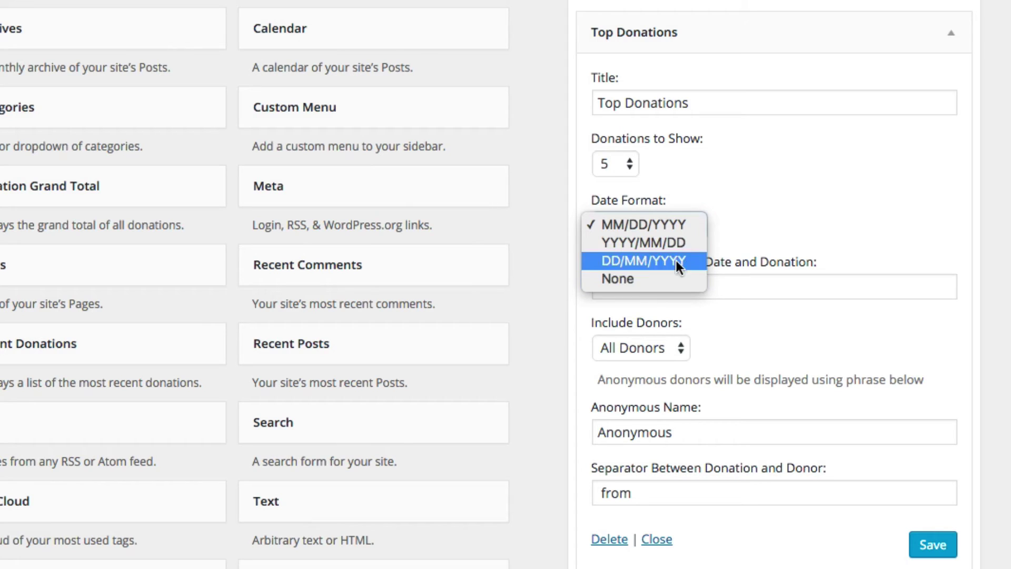
pyautogui.click(785, 216)
pyautogui.click(928, 545)
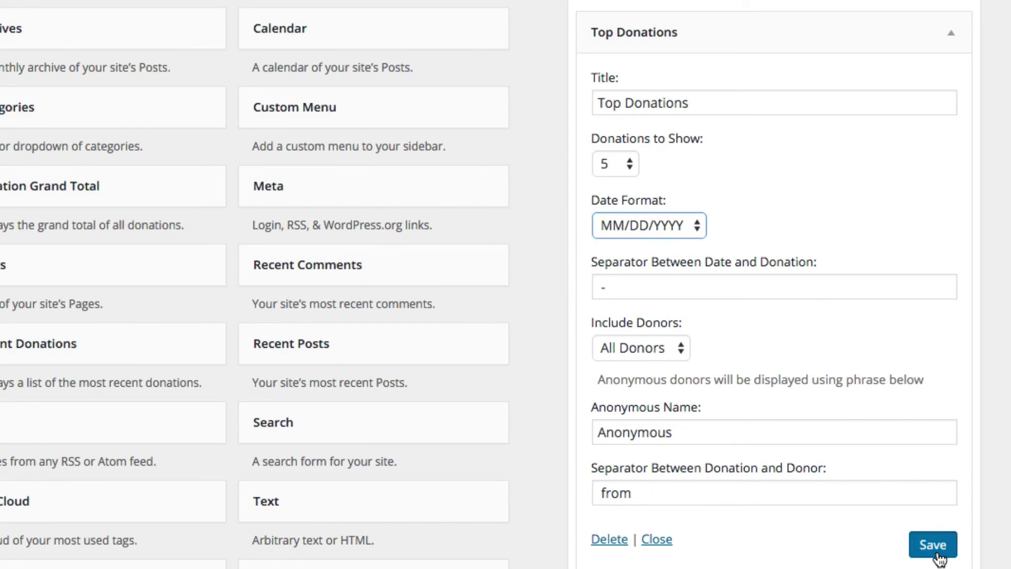
# Set Top Donations to list 10 donations without dates, saving and reloading the front page.
pyautogui.click(617, 167)
pyautogui.click(611, 310)
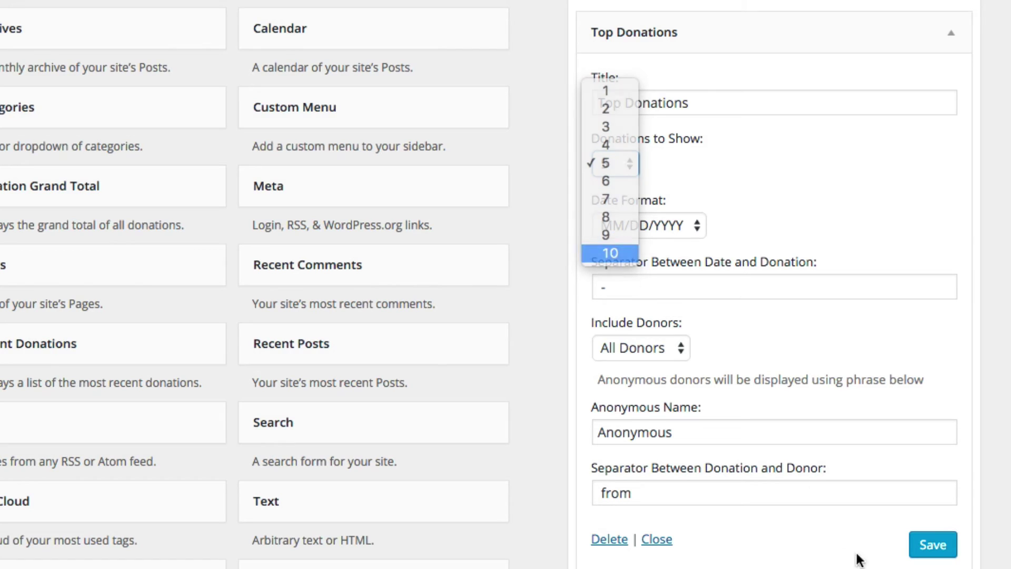
pyautogui.click(929, 547)
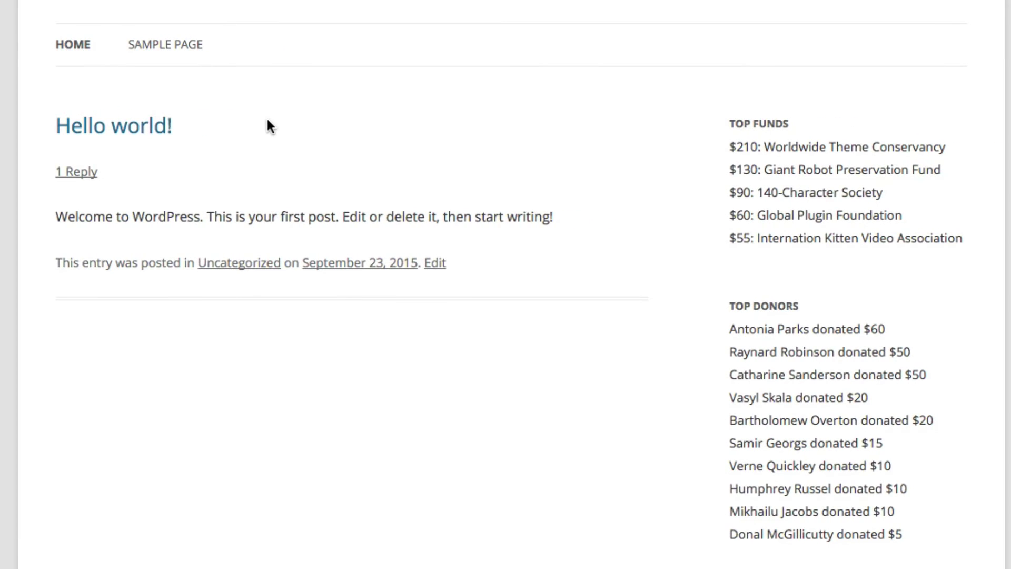
pyautogui.hotkey('ctrl', 'r')
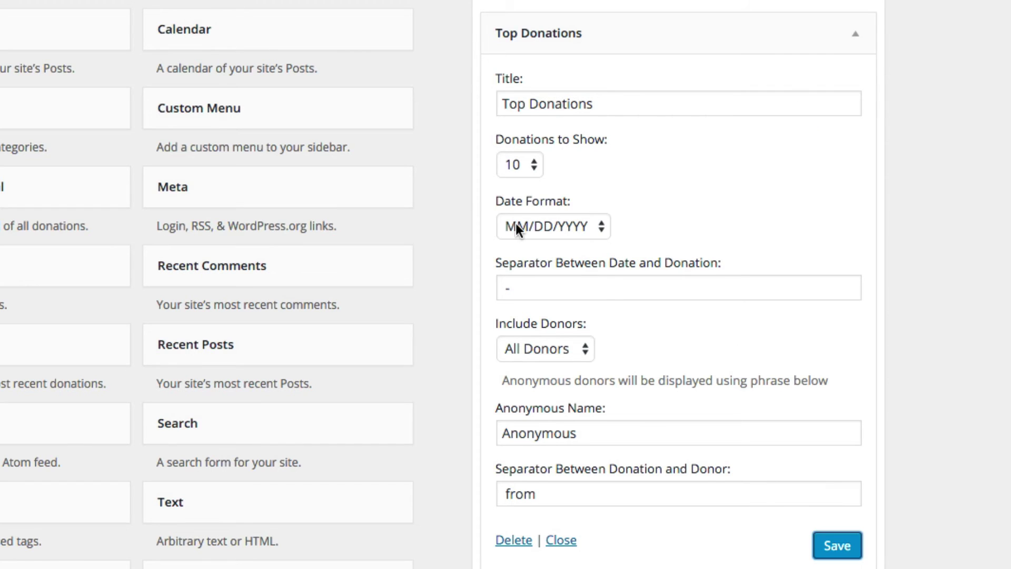
pyautogui.click(516, 227)
pyautogui.click(522, 274)
pyautogui.click(818, 550)
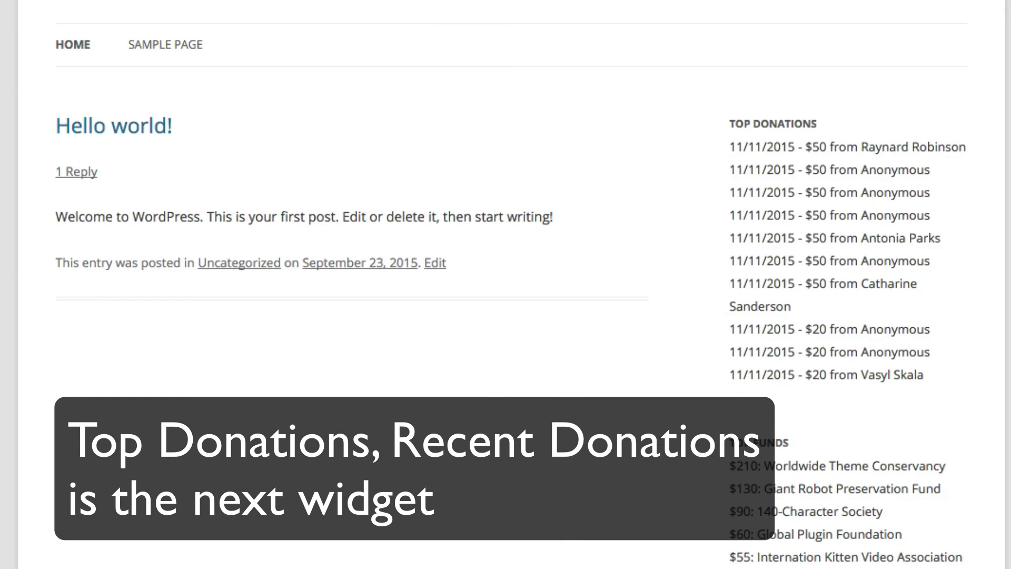
# Reload the site, then set Top Donations to leave donors out and save.
pyautogui.press('super+r')
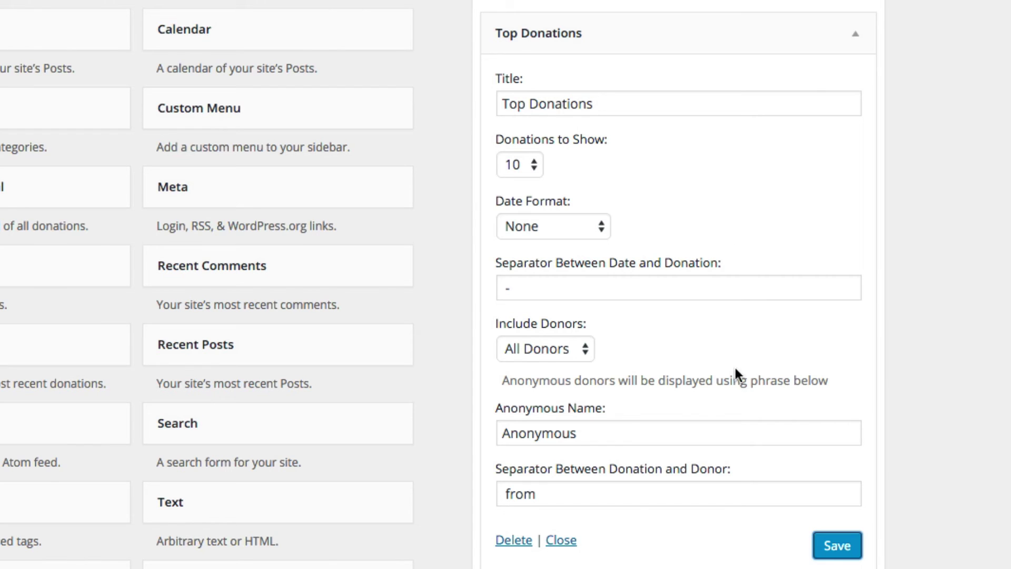
pyautogui.click(557, 349)
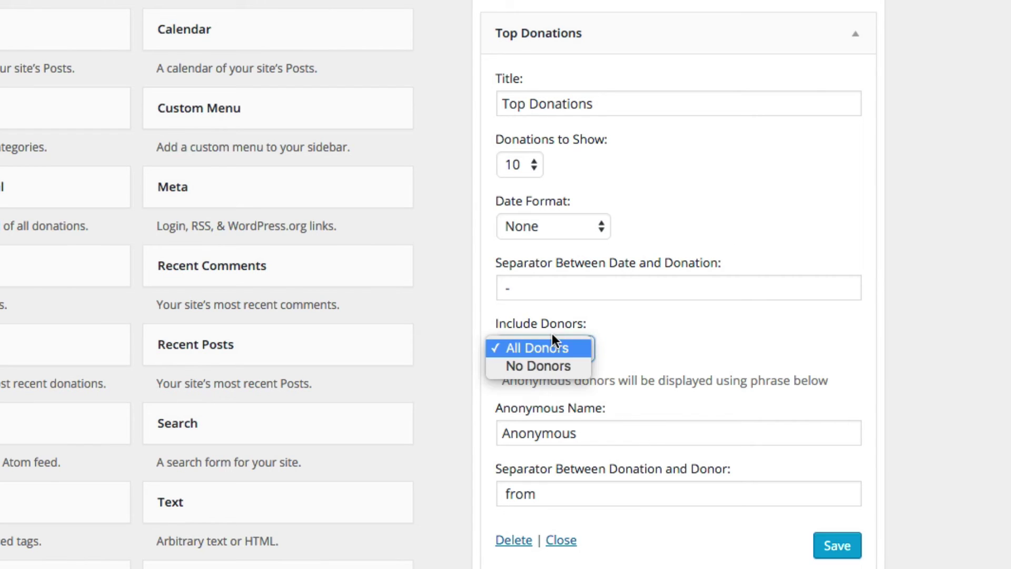
pyautogui.click(555, 369)
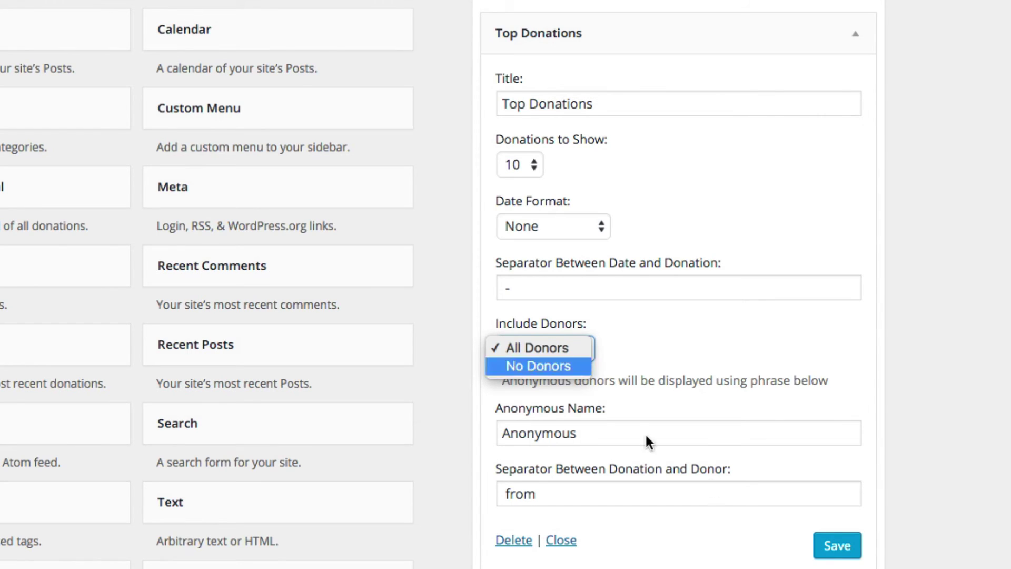
pyautogui.click(837, 543)
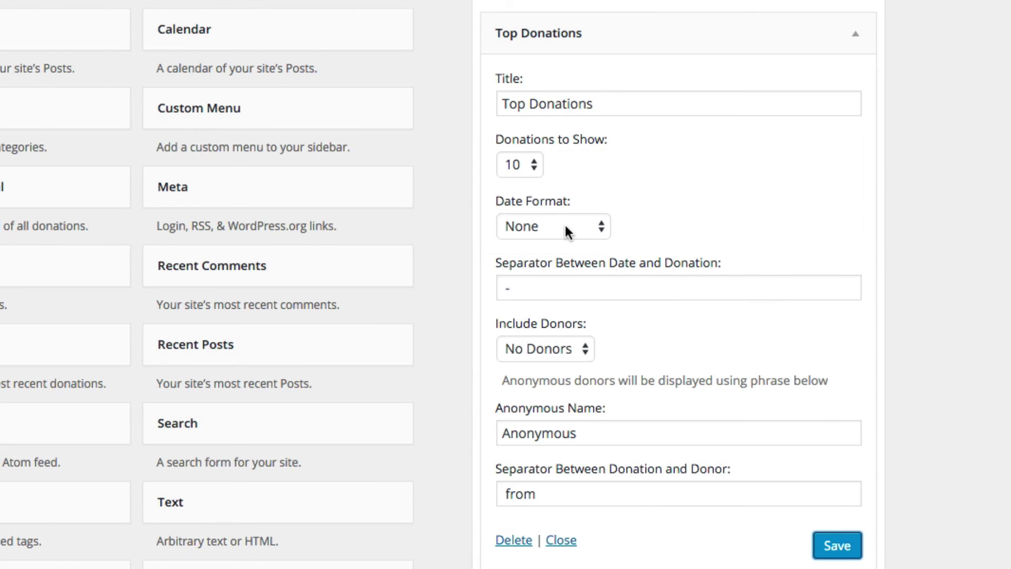
# Try MM/DD/YYYY dates on Top Donations, then set Date Format to None and save.
pyautogui.click(564, 226)
pyautogui.click(547, 169)
pyautogui.click(839, 546)
pyautogui.click(555, 238)
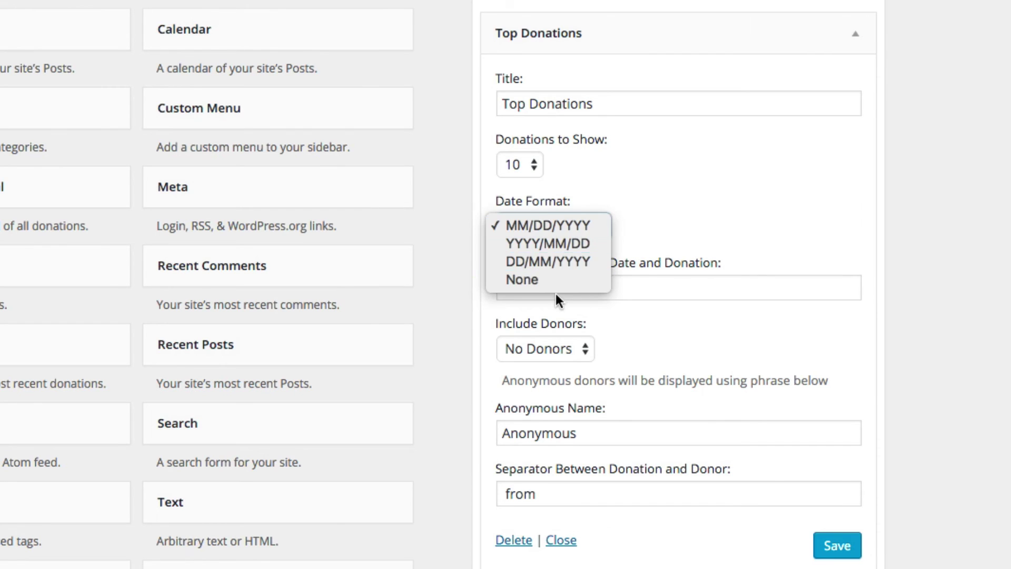
pyautogui.click(783, 531)
pyautogui.click(835, 545)
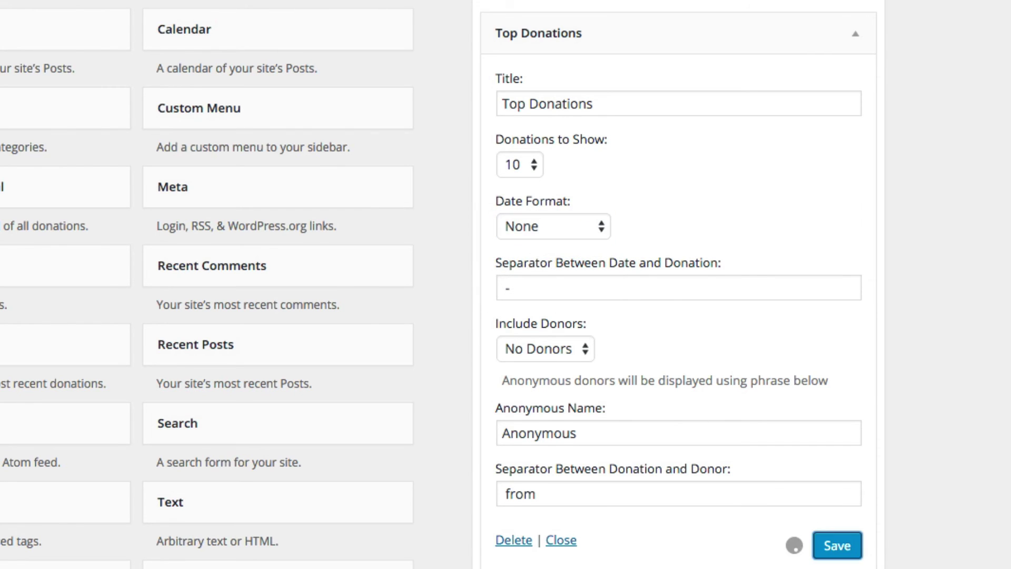
# Set Top Donations Include Donors to All Donors and save.
pyautogui.click(549, 349)
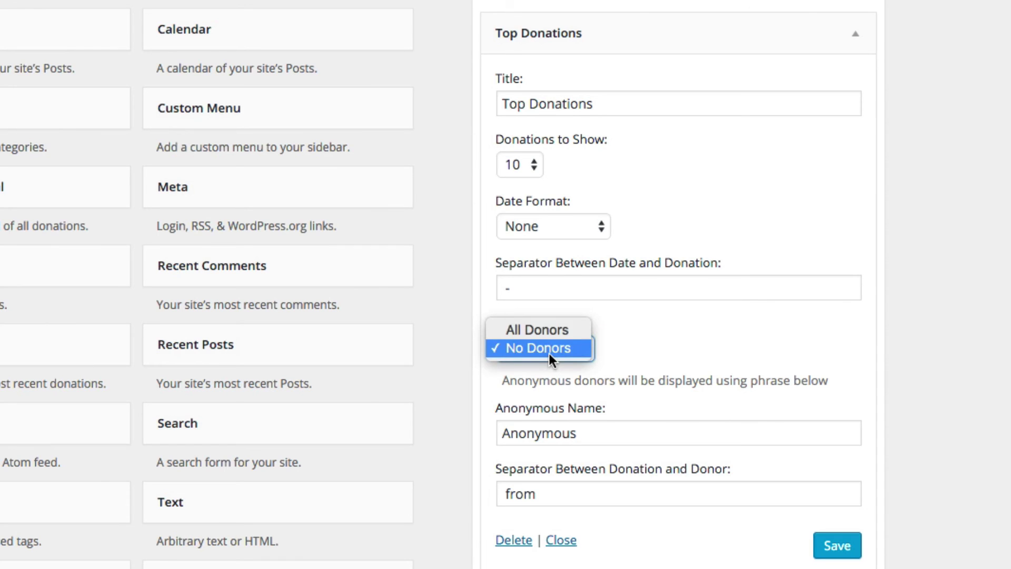
pyautogui.click(891, 527)
pyautogui.press('Up')
pyautogui.click(835, 546)
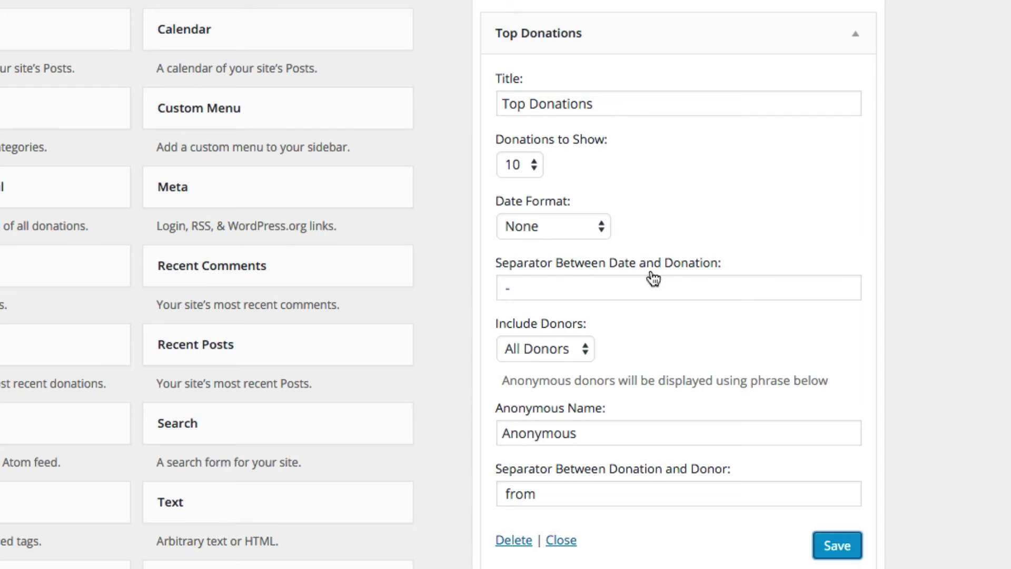
# Replace the 'from' separator with a dash, save, and reload the site.
pyautogui.moveTo(572, 492); pyautogui.dragTo(485, 498)
pyautogui.write('-')
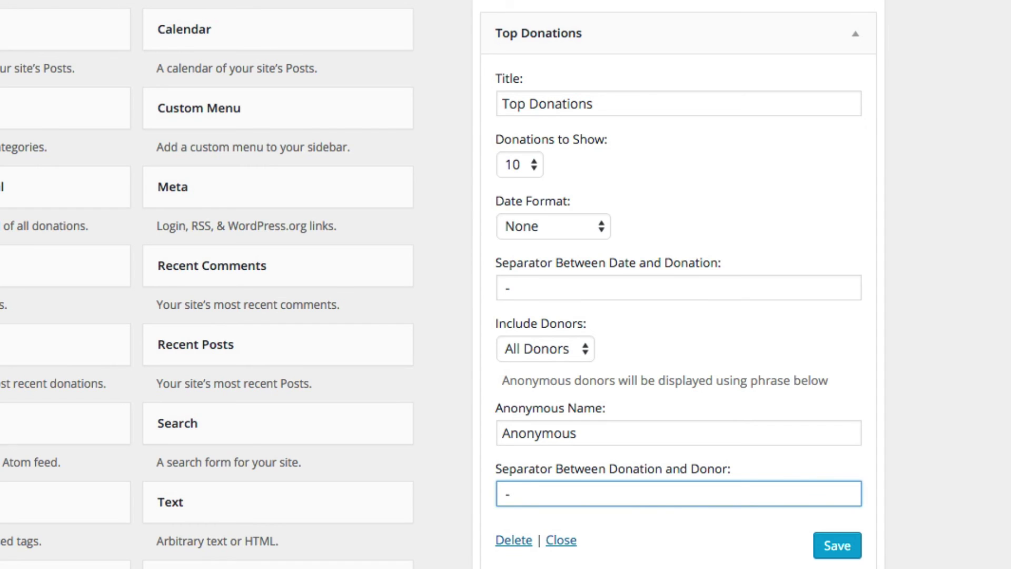
pyautogui.click(832, 545)
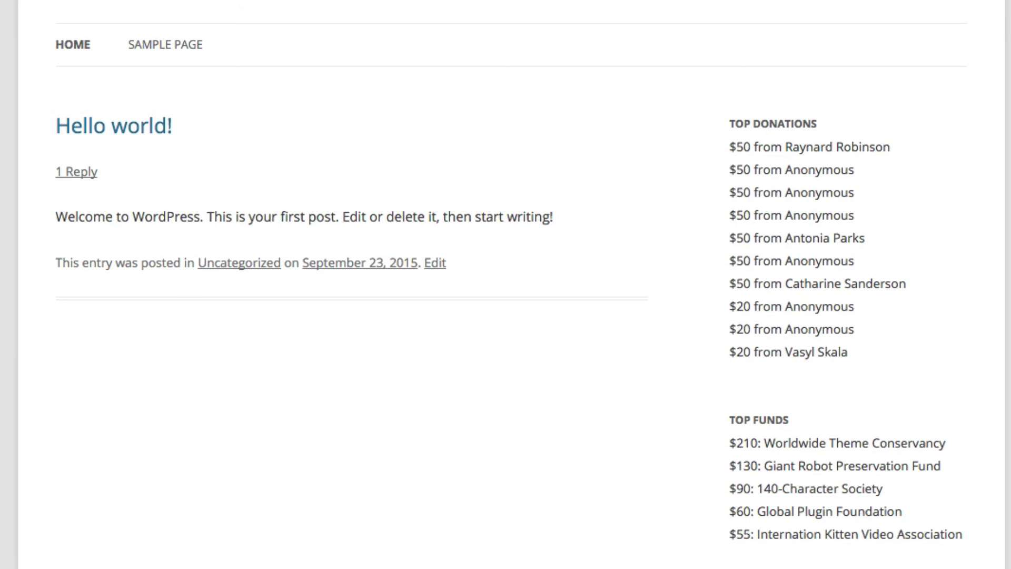
pyautogui.hotkey('ctrl', 'r')
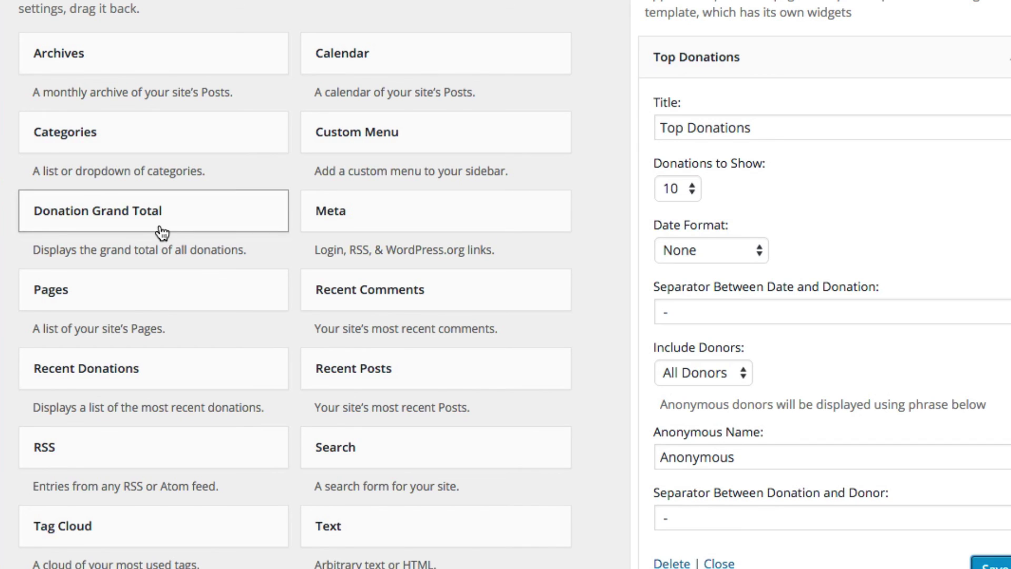
# Add Donation Grand Total above Top Donations, save and reload, then place Recent Donations below it.
pyautogui.moveTo(158, 225); pyautogui.dragTo(732, 47)
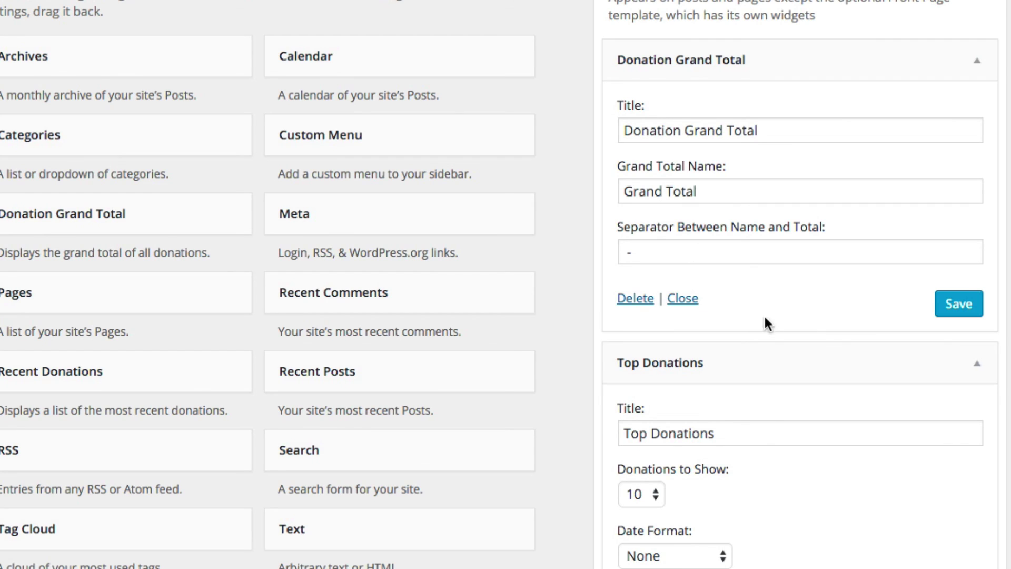
pyautogui.click(967, 305)
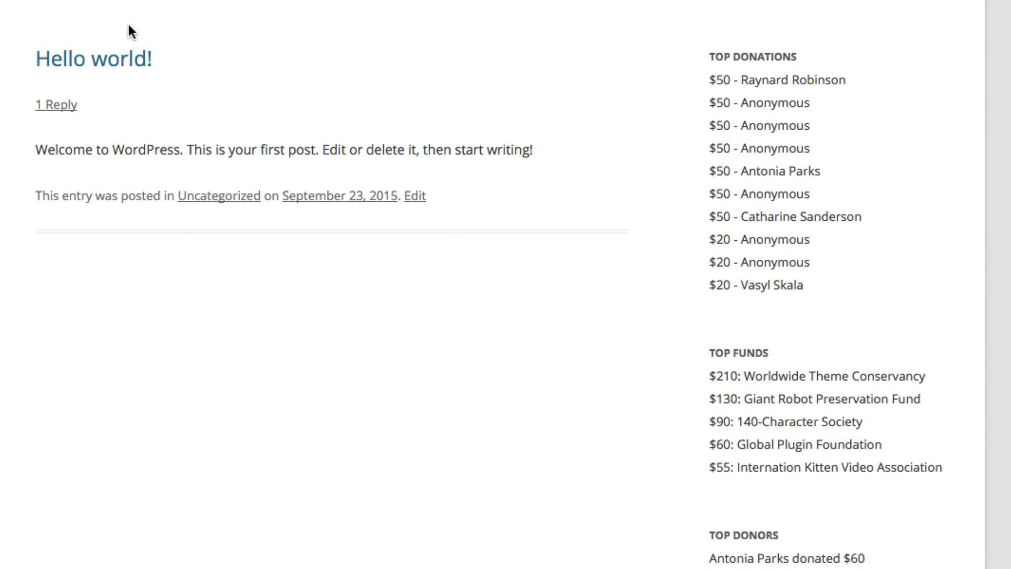
pyautogui.hotkey('ctrl', 'r')
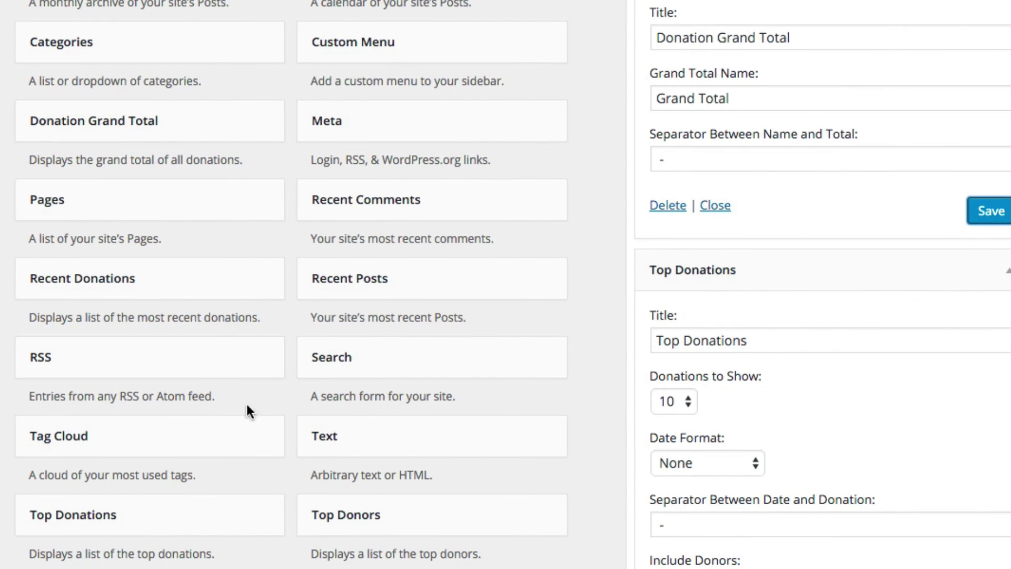
pyautogui.moveTo(84, 280); pyautogui.dragTo(697, 280)
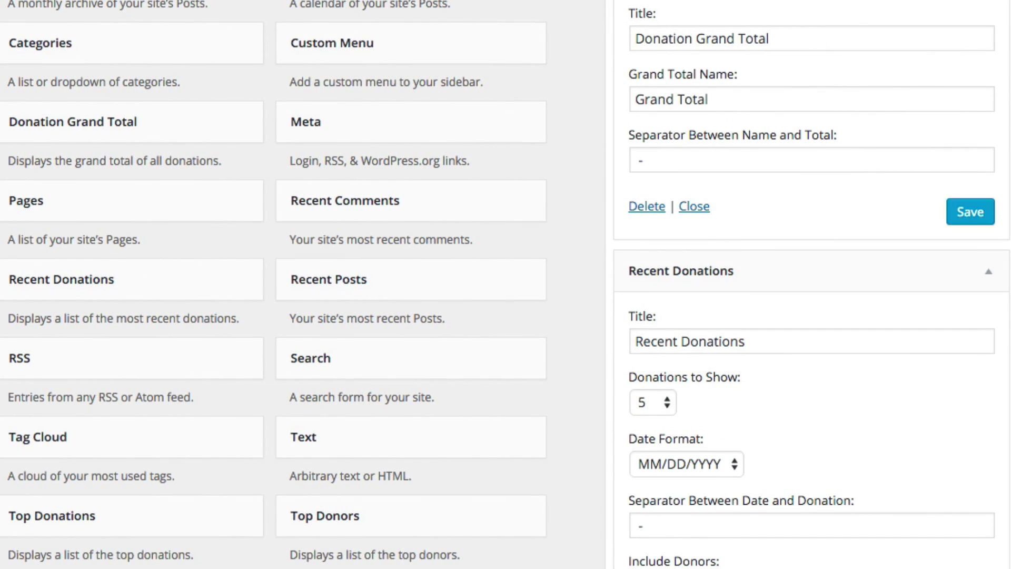
# Set Recent Donations to show 7 donations with DD/MM/YYYY dates, save, and reload the site.
pyautogui.scroll(-5, 1008, 174)
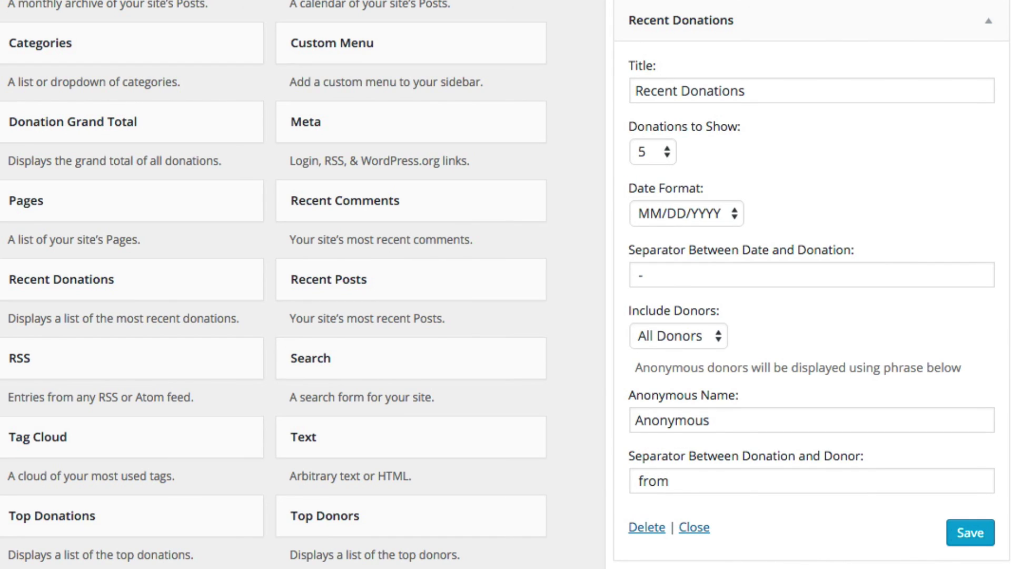
pyautogui.click(643, 157)
pyautogui.click(650, 193)
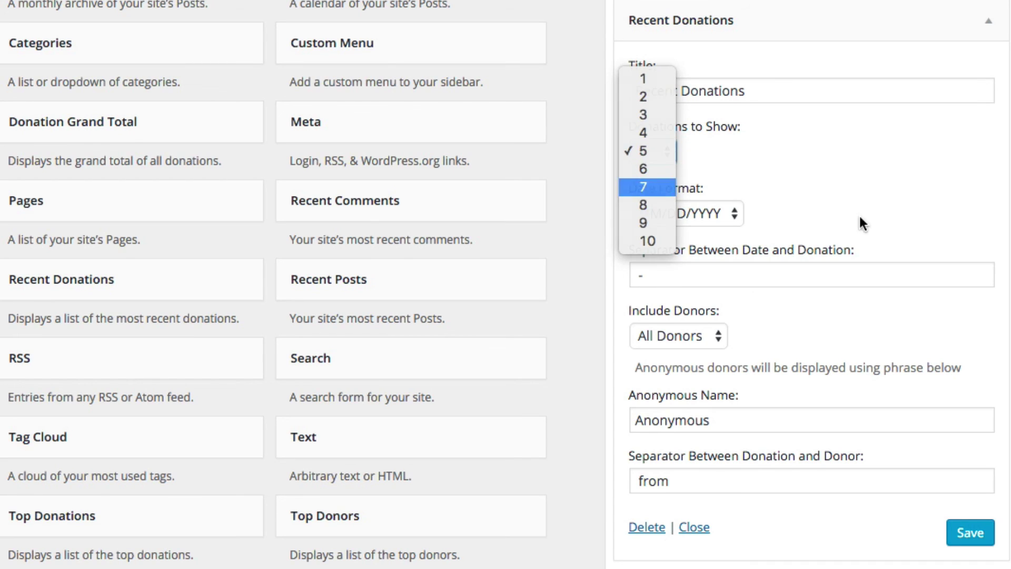
pyautogui.click(715, 214)
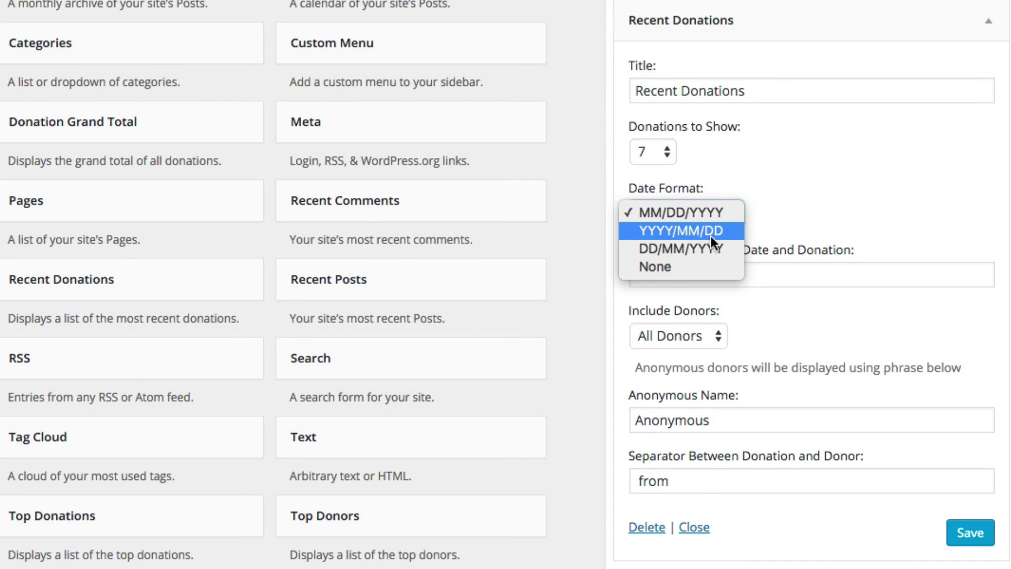
pyautogui.click(947, 156)
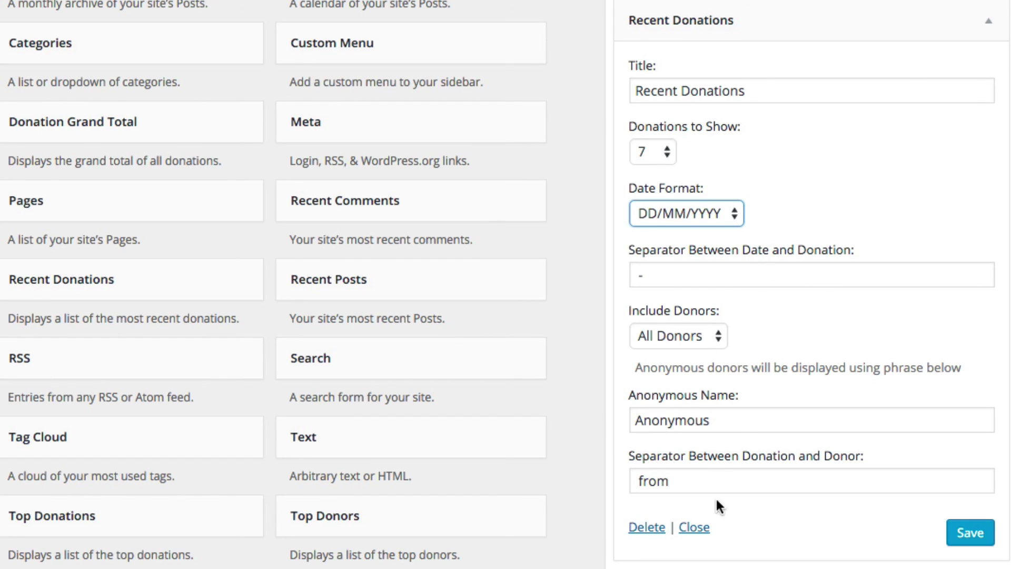
pyautogui.click(969, 532)
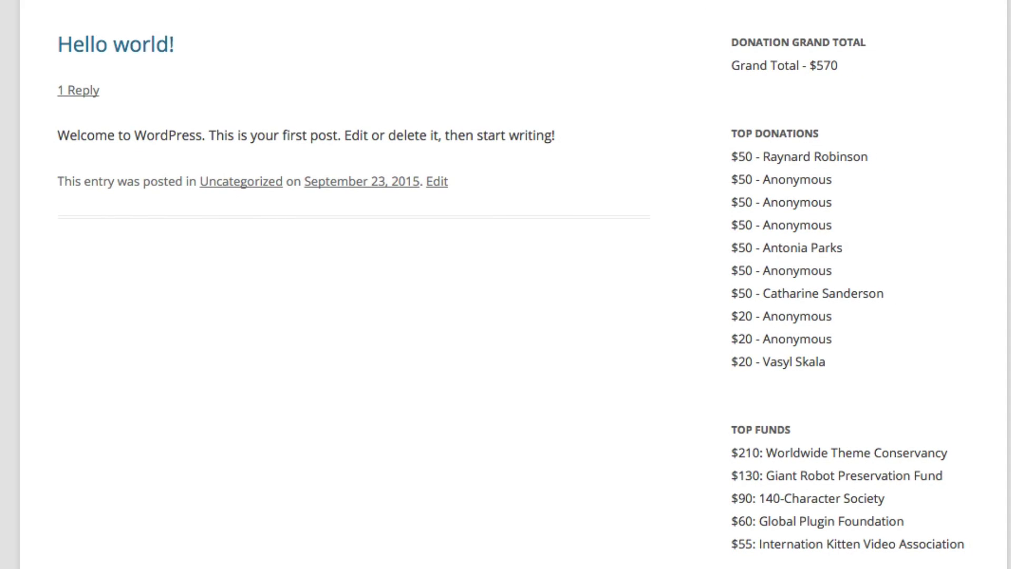
pyautogui.press('super+r')
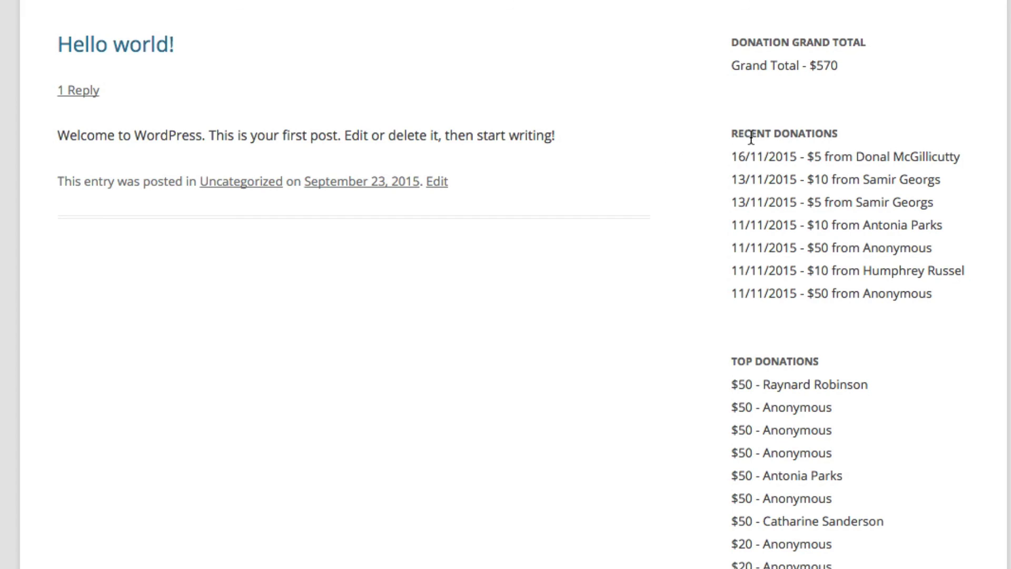